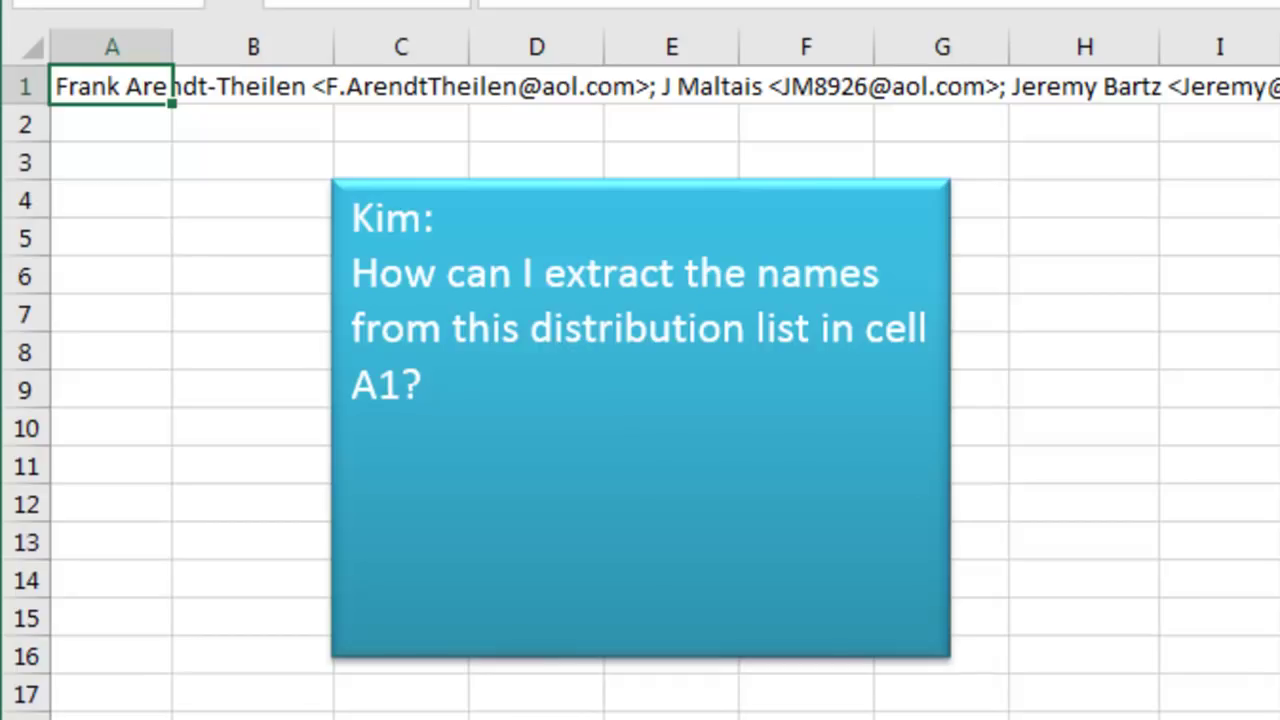
Check the character count of the distribution list in A1 with a LEN formula in A2, and clear the formula
{"action": "left_click", "coordinate": [111, 124]}
{"action": "type", "text": "=len("}
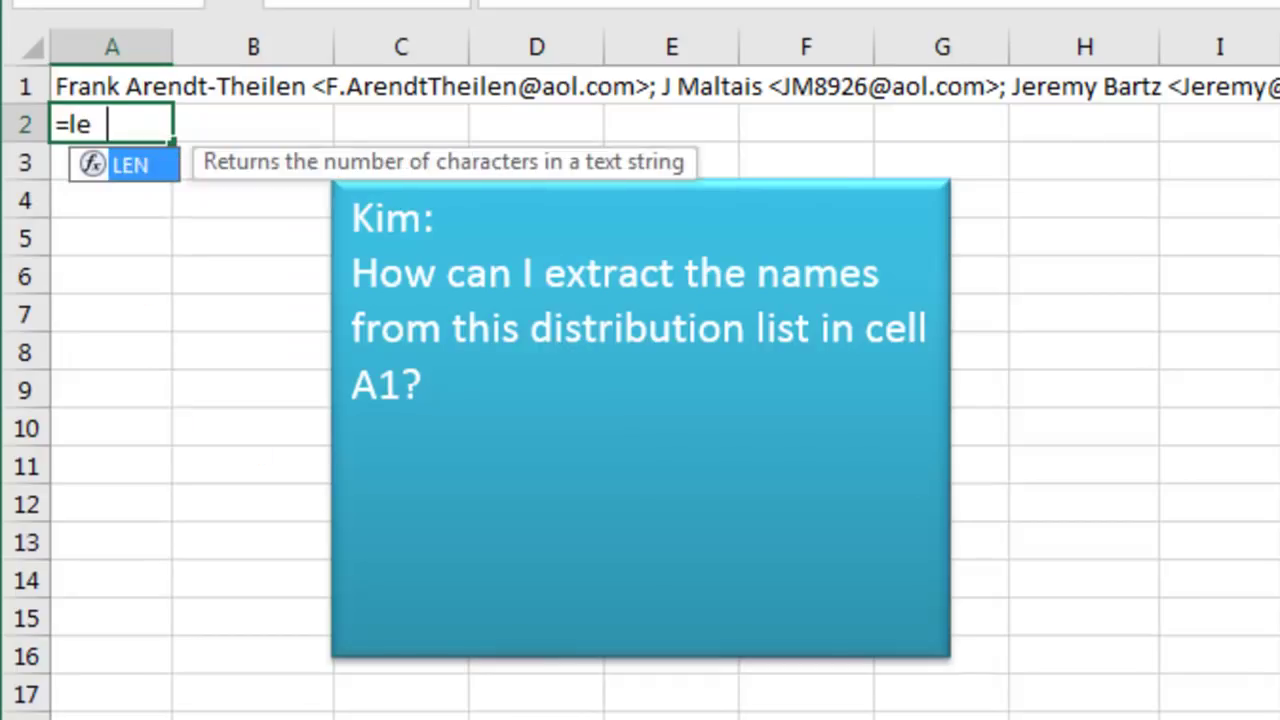
{"action": "key", "text": "Up"}
{"action": "type", "text": ")"}
{"action": "key", "text": "Return"}
{"action": "left_click", "coordinate": [111, 124]}
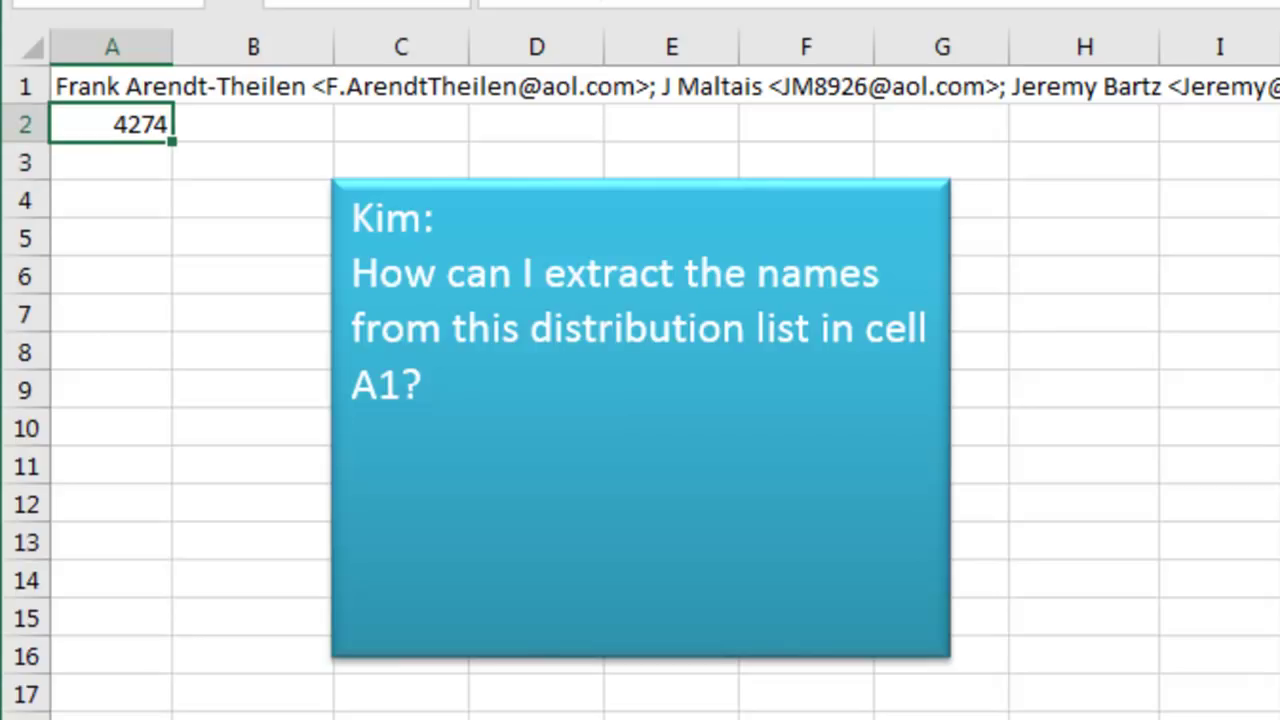
{"action": "key", "text": "Delete"}
Insert a row above the distribution list and enter the requester's first name as the heading in A1
{"action": "left_click", "coordinate": [111, 86]}
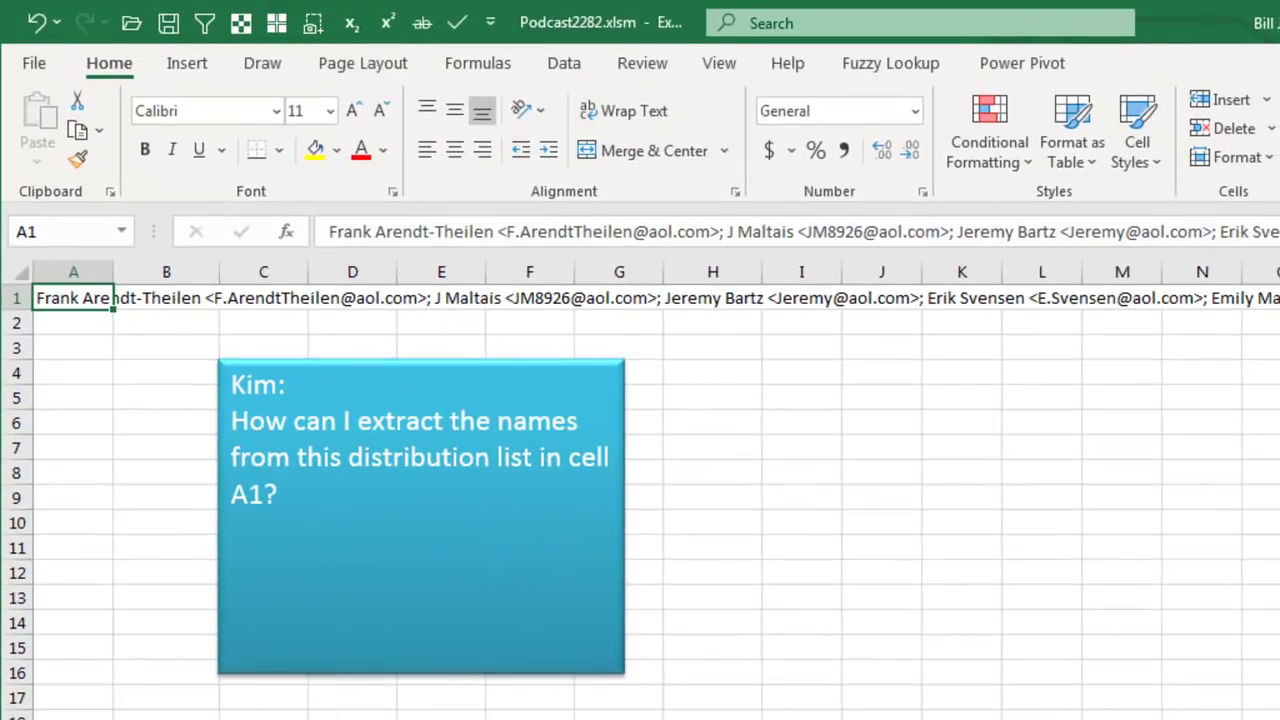
{"action": "key", "text": "alt+i"}
{"action": "type", "text": "r"}
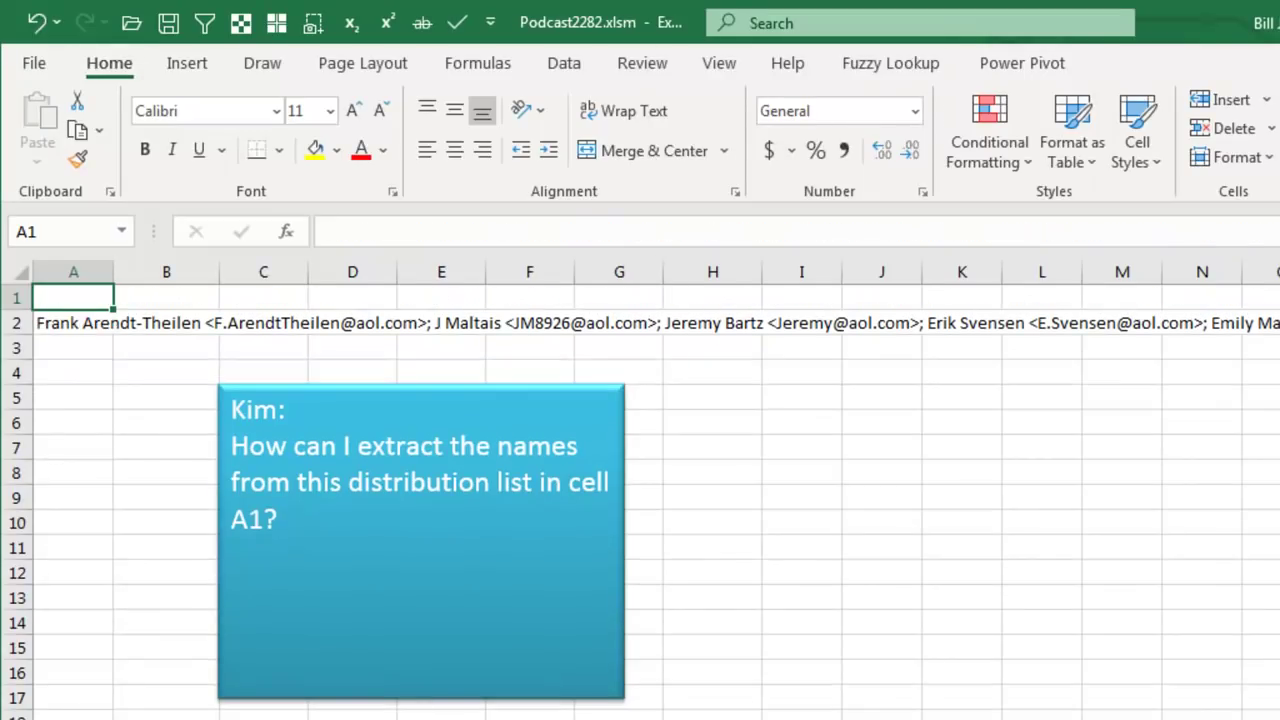
{"action": "type", "text": "Kim"}
{"action": "key", "text": "ctrl+Return"}
Format A1:A2 as an orange table with headers and open it in the Power Query Editor
{"action": "key", "text": "shift+Down"}
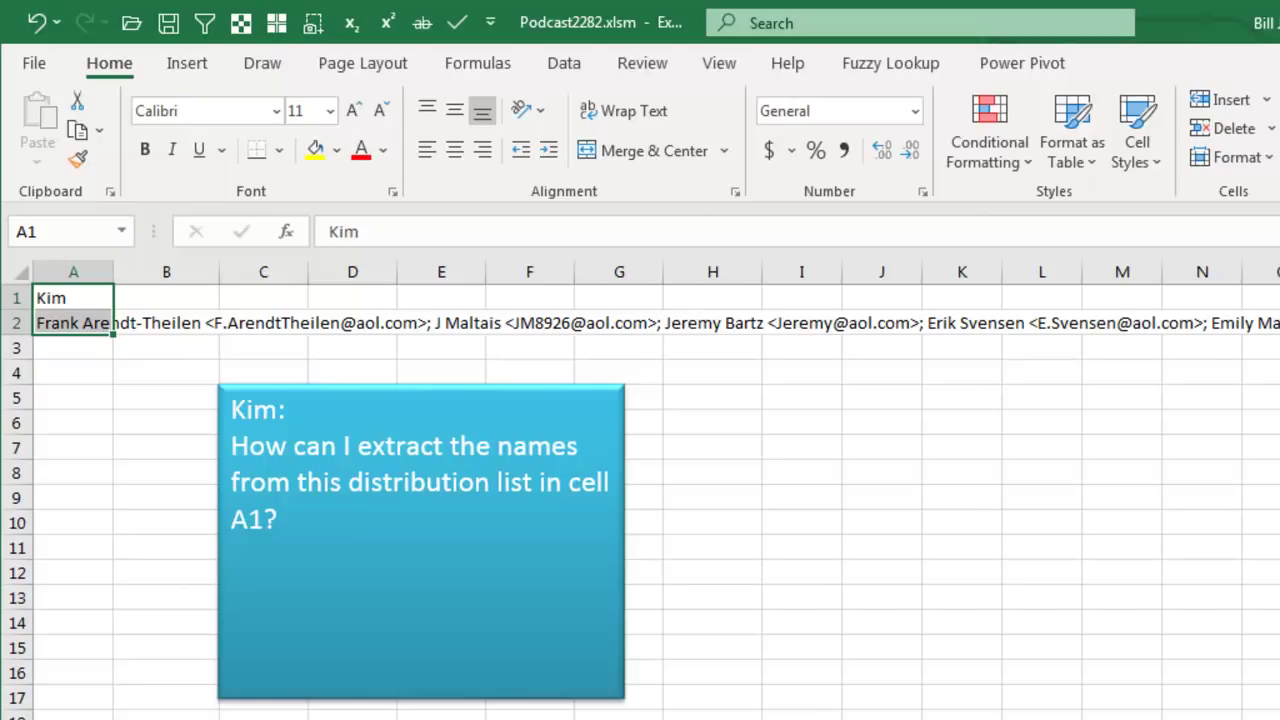
{"action": "left_click", "coordinate": [1071, 128]}
{"action": "left_click", "coordinate": [1093, 243]}
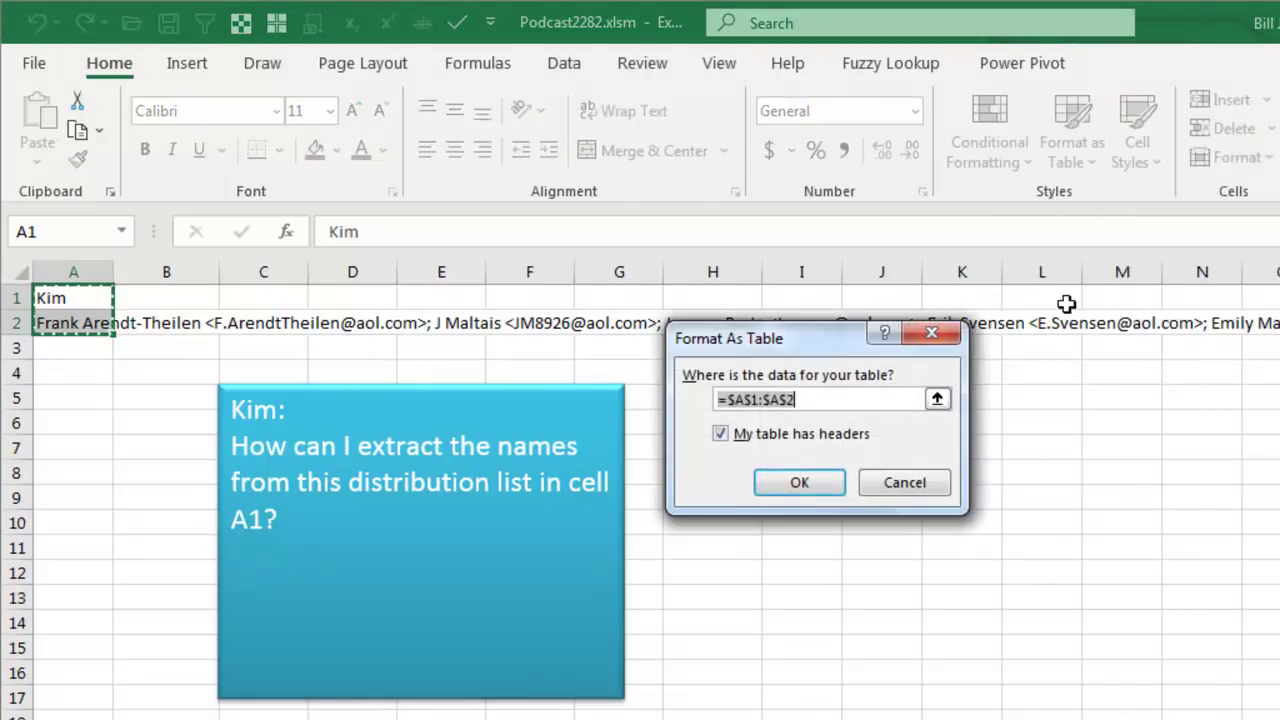
{"action": "left_click", "coordinate": [800, 478]}
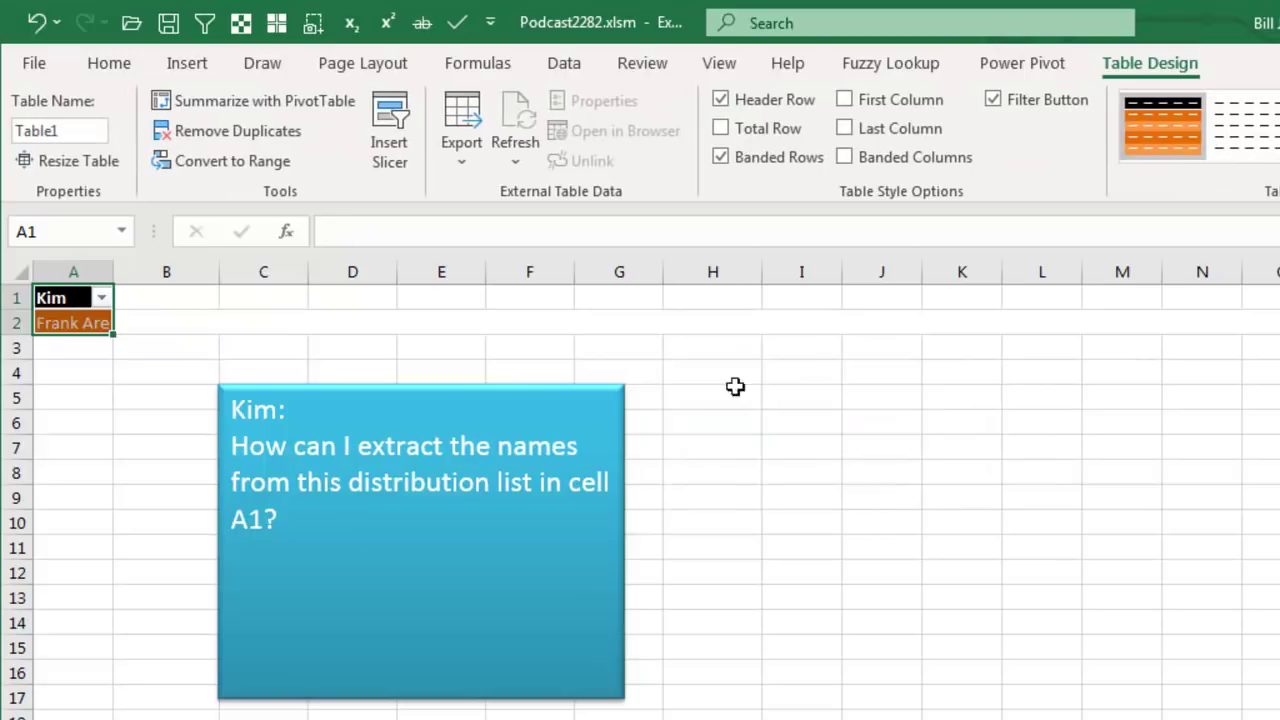
{"action": "left_click", "coordinate": [566, 64]}
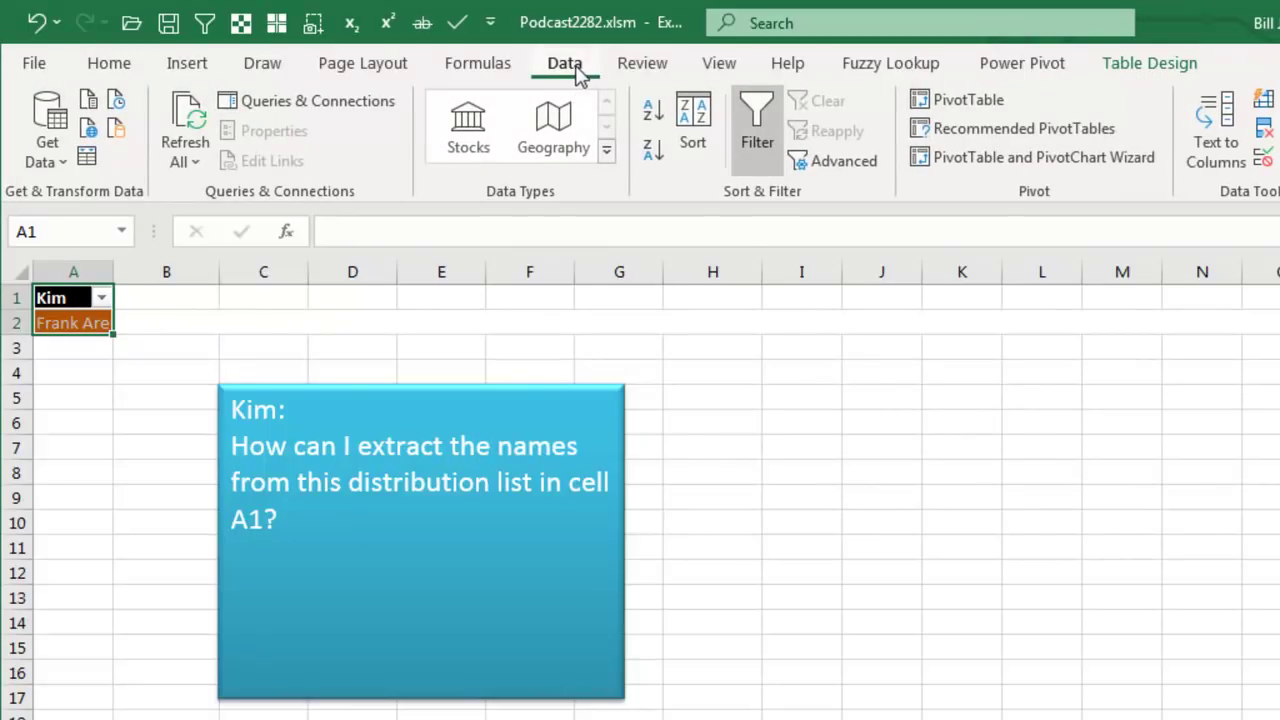
{"action": "left_click", "coordinate": [88, 160]}
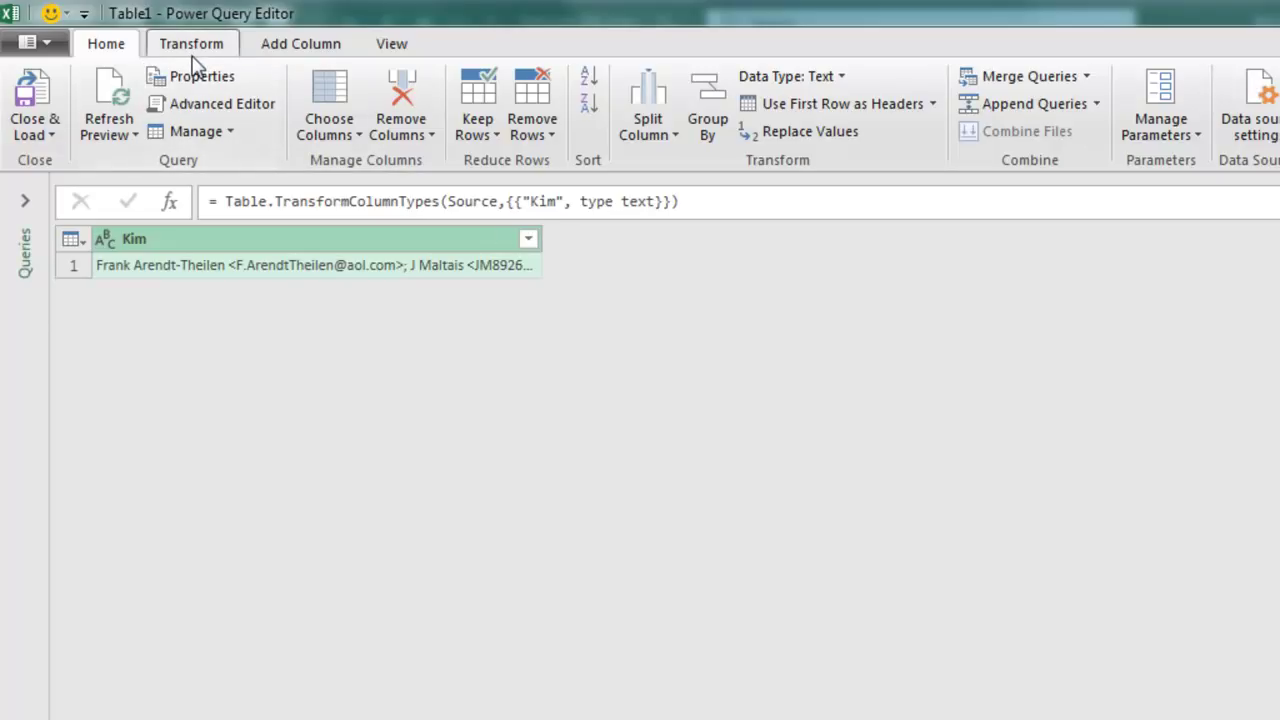
Replace every semicolon followed by a space with a plain semicolon in the distribution-list column
{"action": "left_click", "coordinate": [812, 132]}
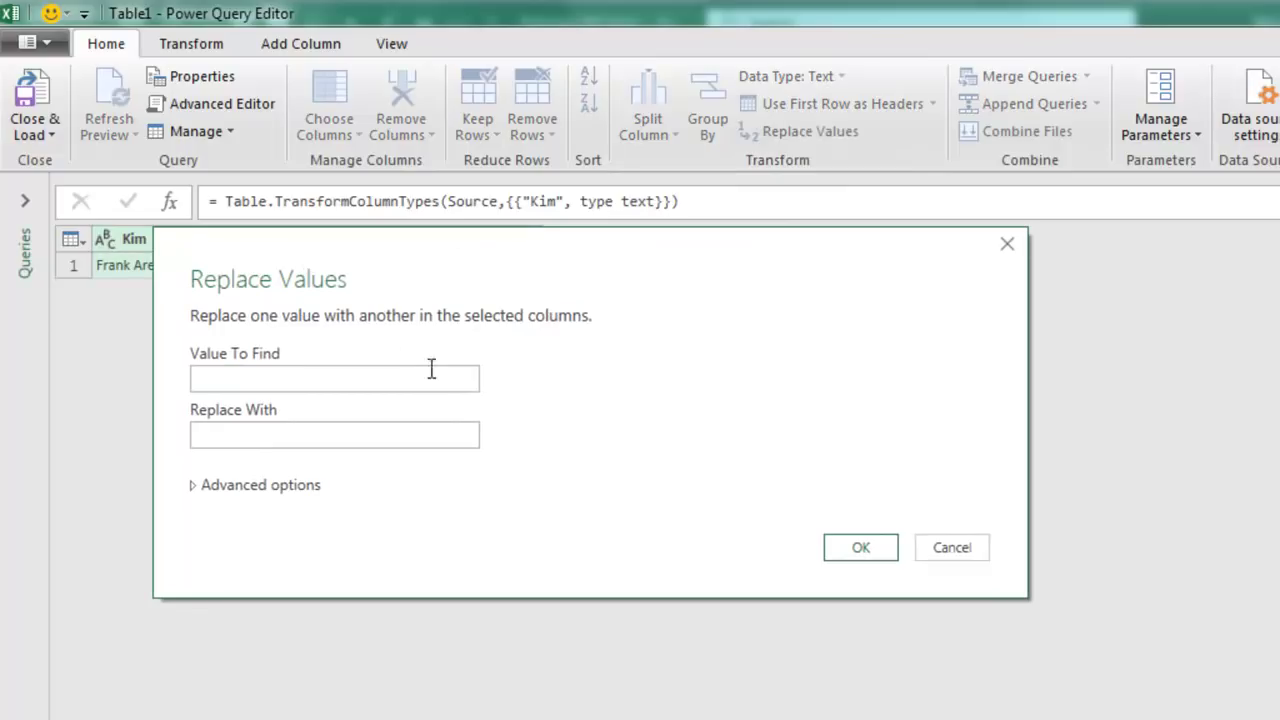
{"action": "left_click", "coordinate": [392, 378]}
{"action": "type", "text": ";"}
{"action": "key", "text": "Tab"}
{"action": "type", "text": ";"}
{"action": "left_click", "coordinate": [842, 560]}
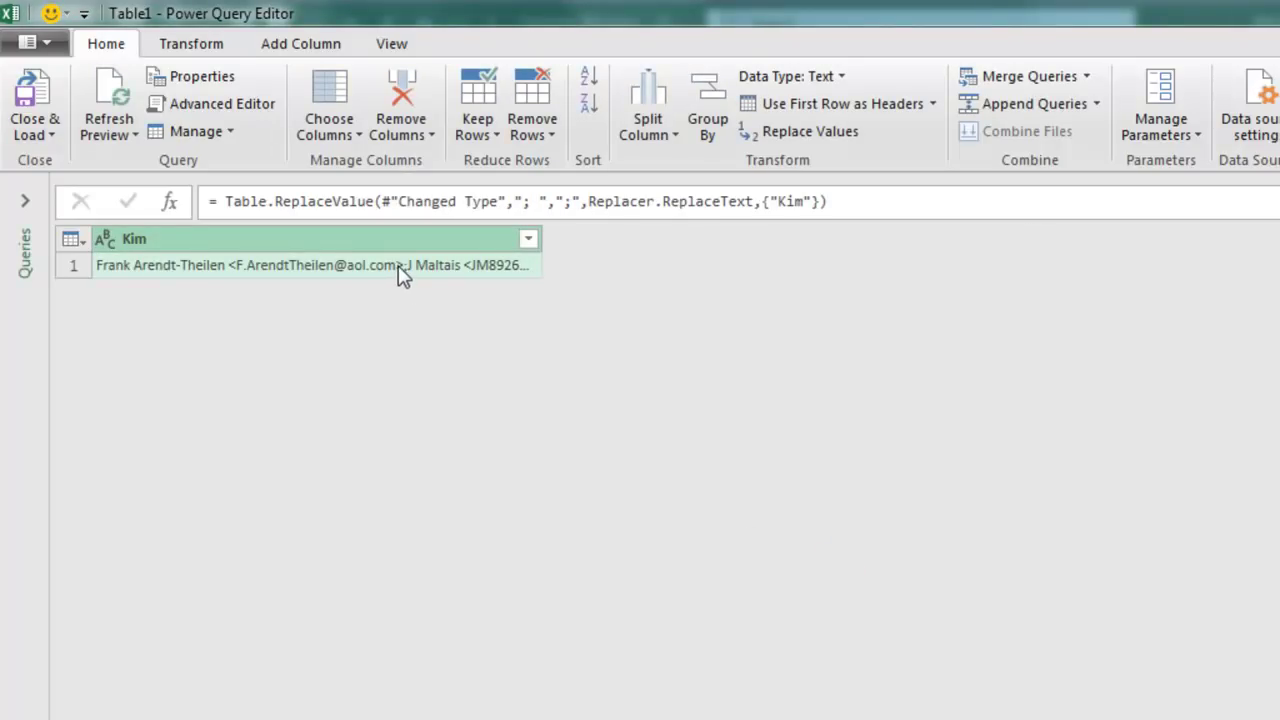
Replace every ">" with nothing in the distribution-list column and widen the column
{"action": "left_click", "coordinate": [800, 133]}
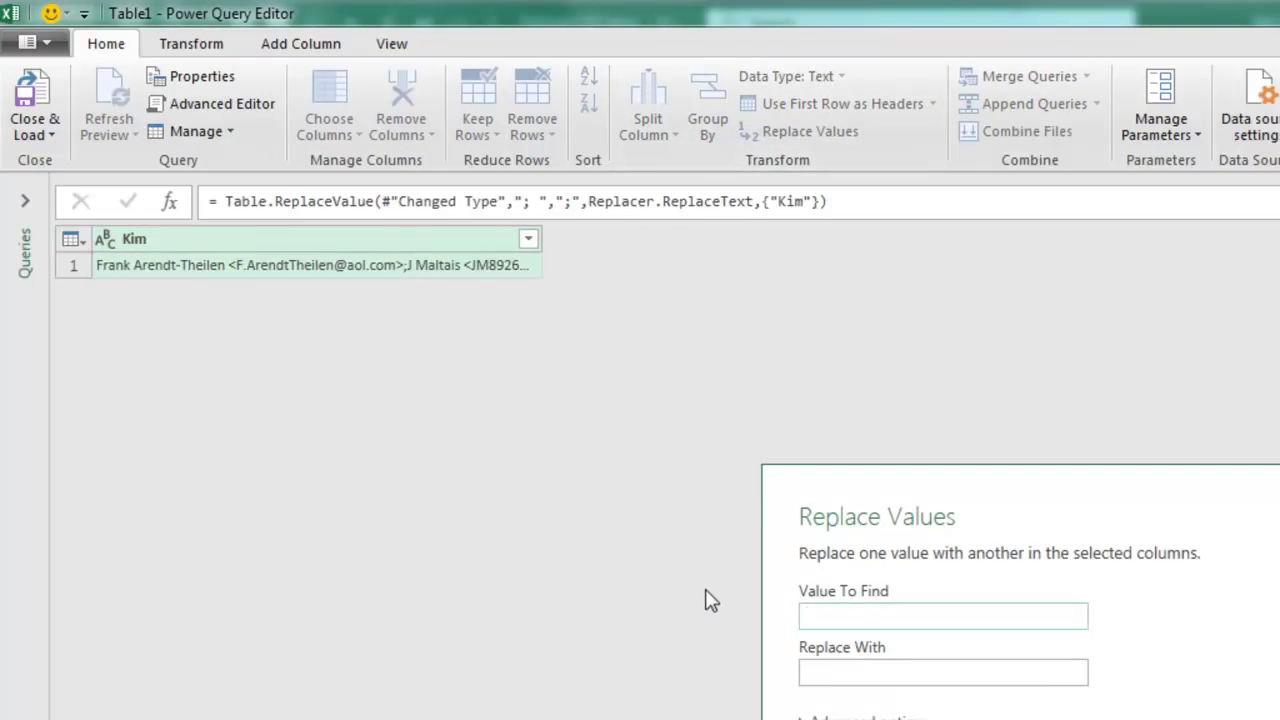
{"action": "type", "text": ">"}
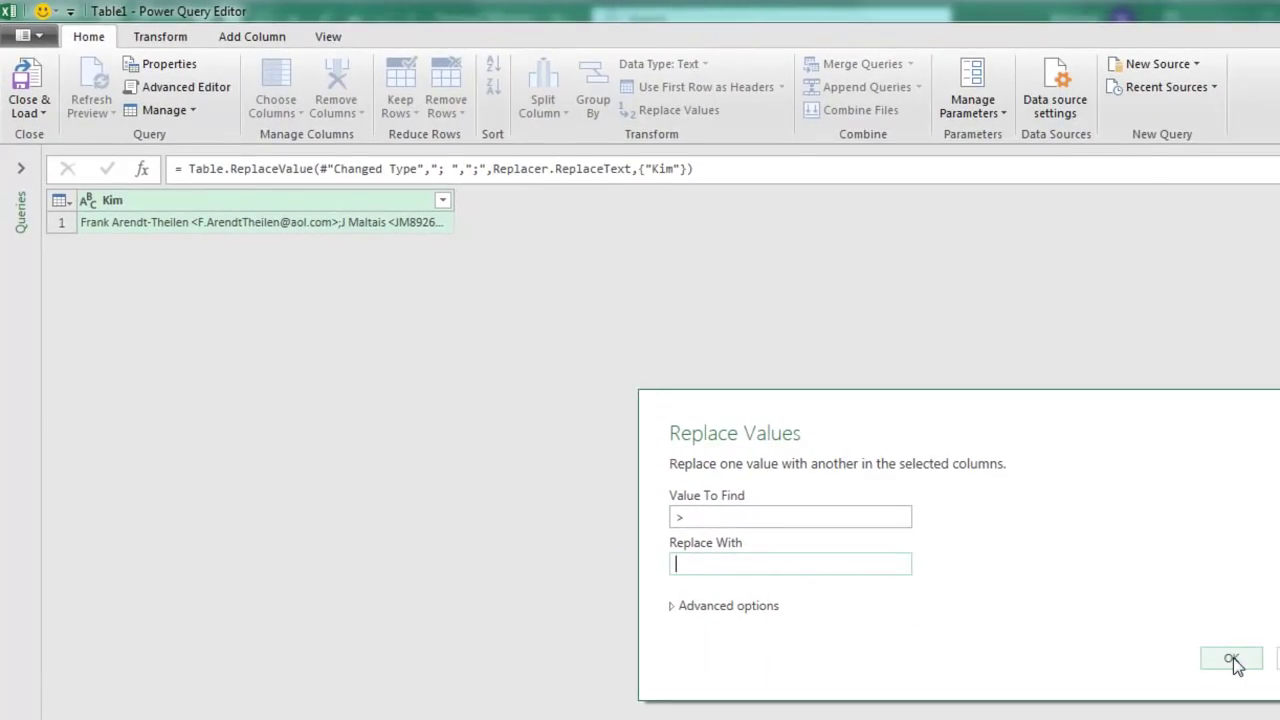
{"action": "left_click", "coordinate": [1229, 660]}
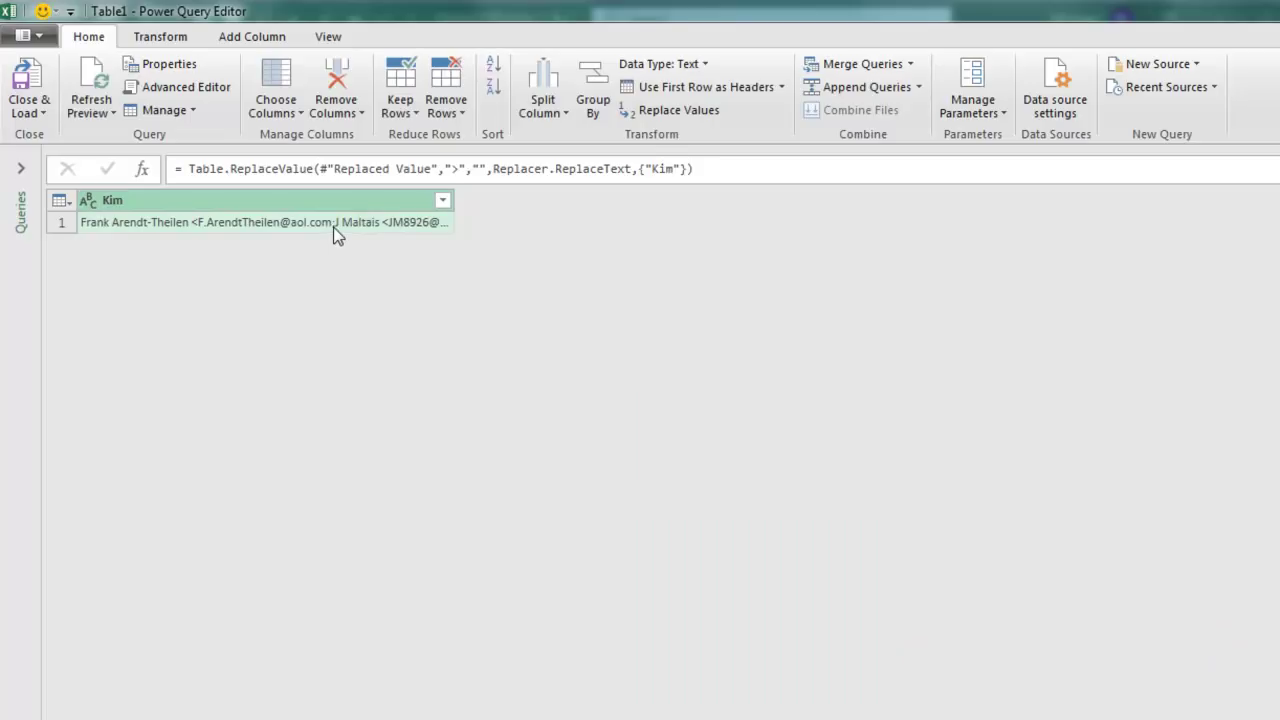
{"action": "left_click_drag", "start_coordinate": [451, 205], "coordinate": [675, 203]}
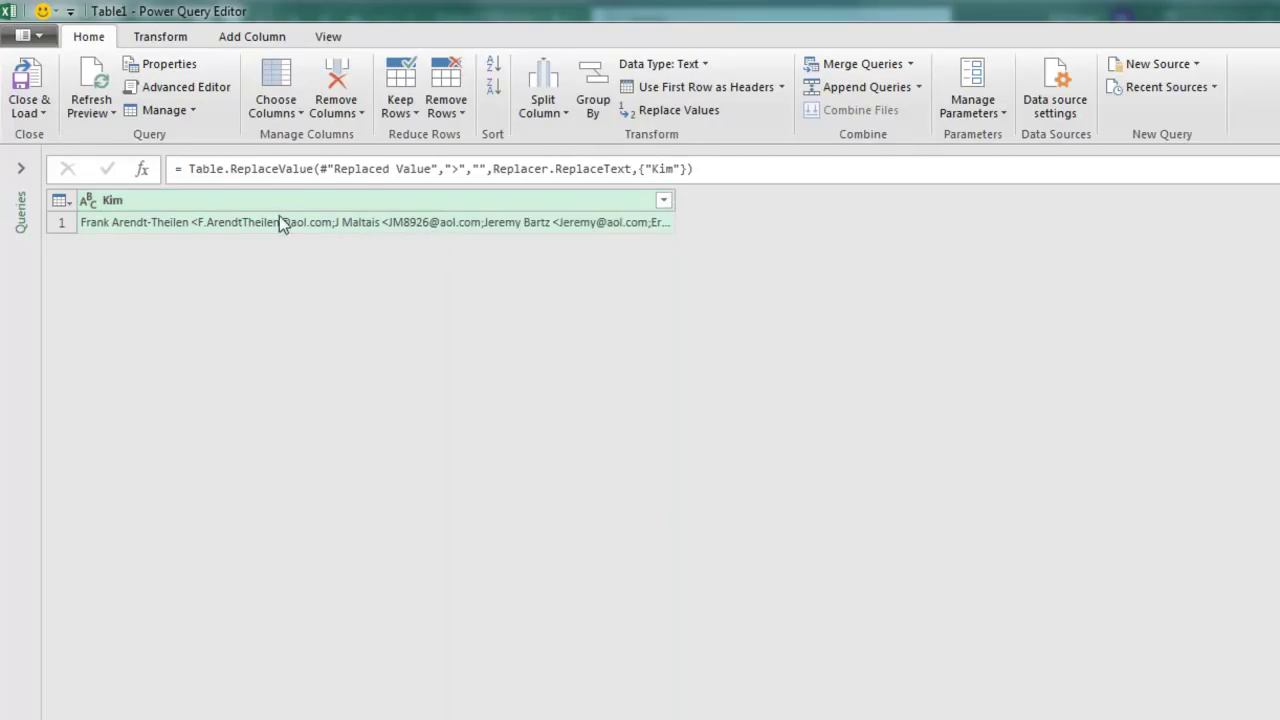
Split the distribution-list column by delimiter into rows at each occurrence of a semicolon
{"action": "left_click", "coordinate": [548, 110]}
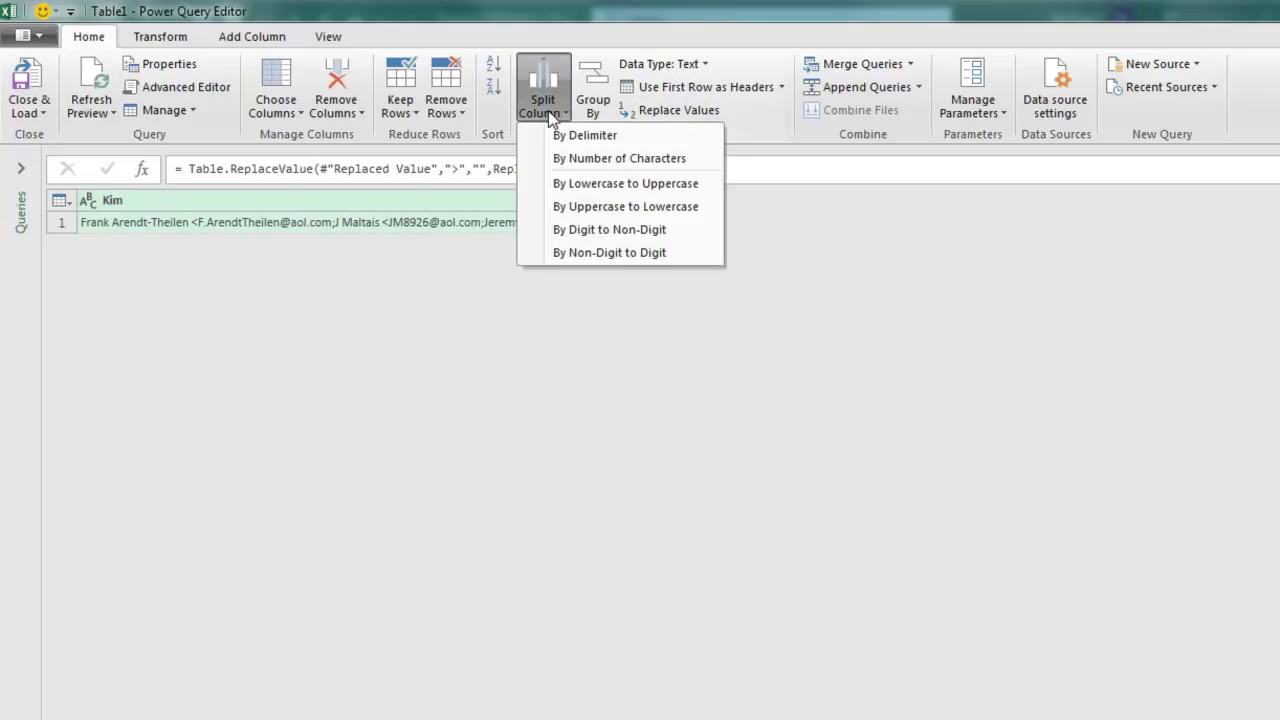
{"action": "left_click", "coordinate": [567, 133]}
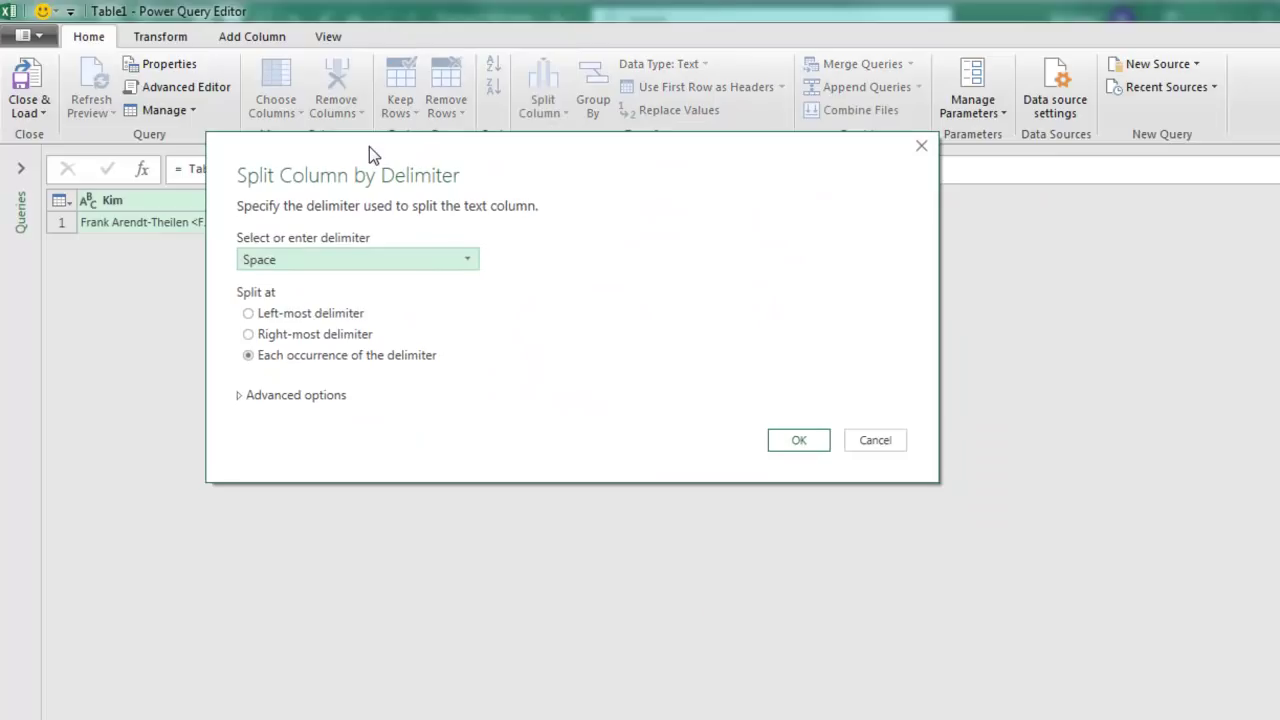
{"action": "left_click", "coordinate": [350, 256]}
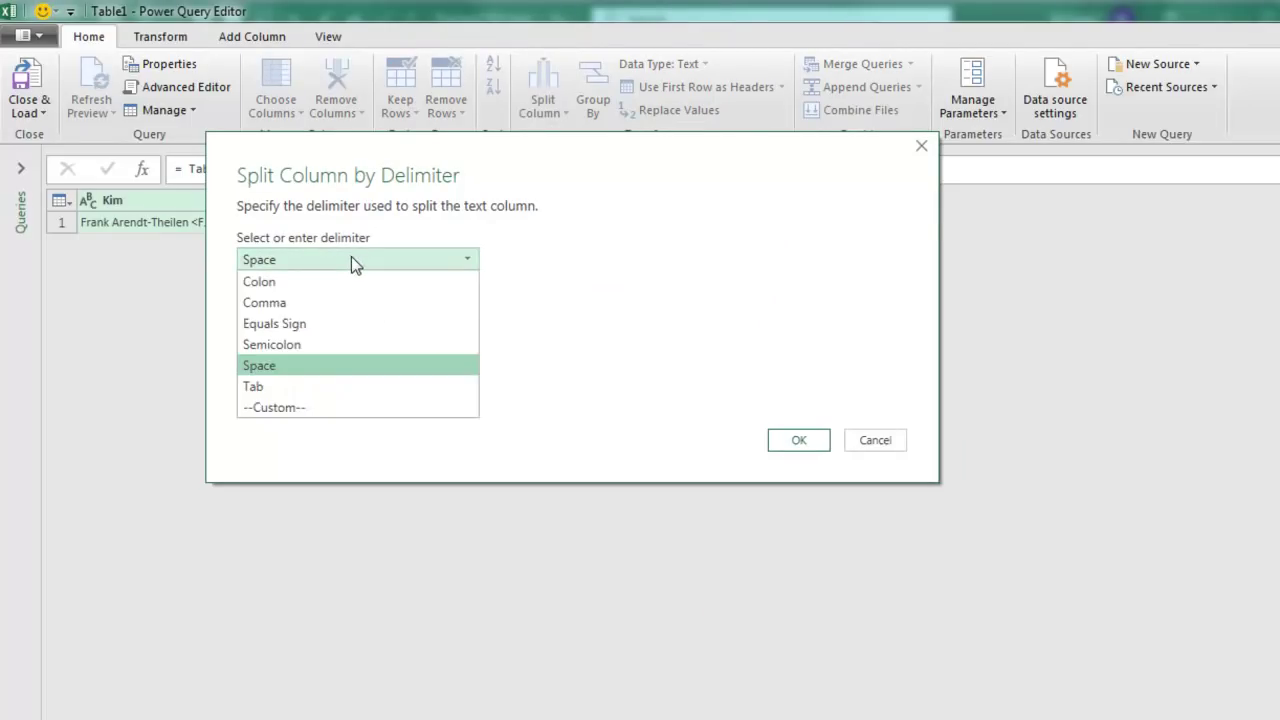
{"action": "left_click", "coordinate": [277, 345]}
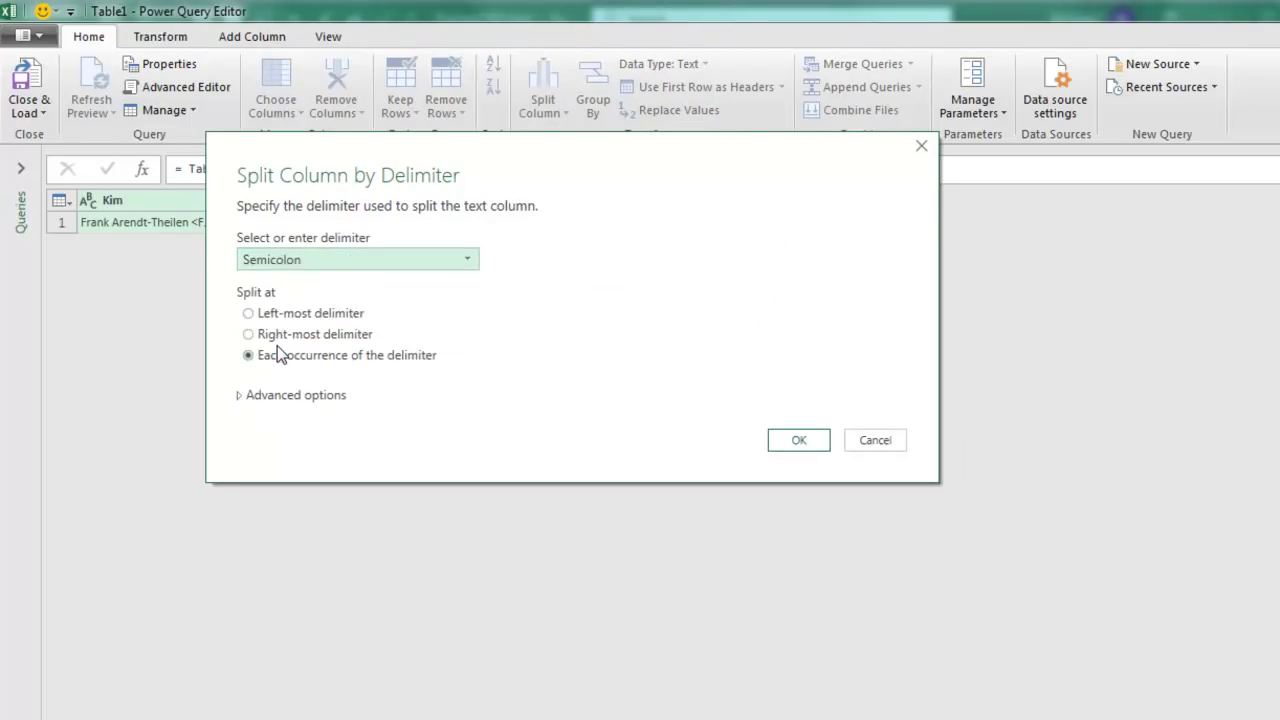
{"action": "left_click", "coordinate": [245, 401]}
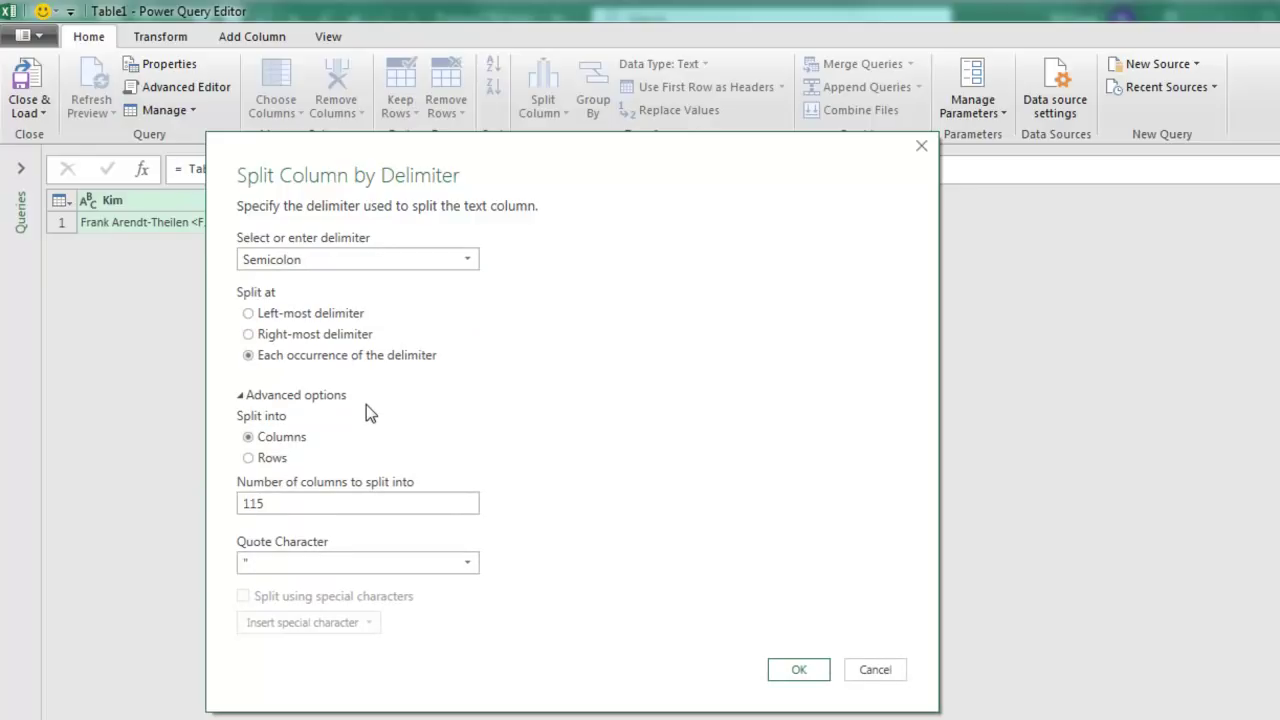
{"action": "left_click", "coordinate": [253, 458]}
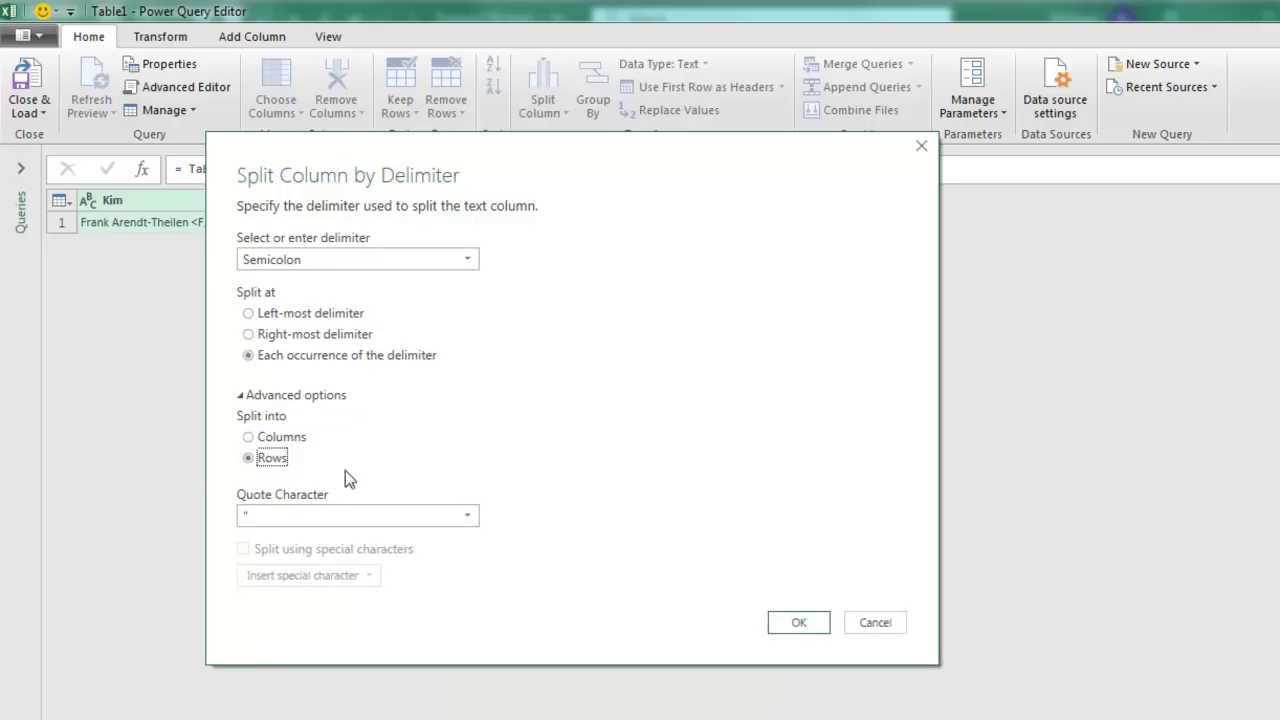
{"action": "left_click", "coordinate": [792, 622]}
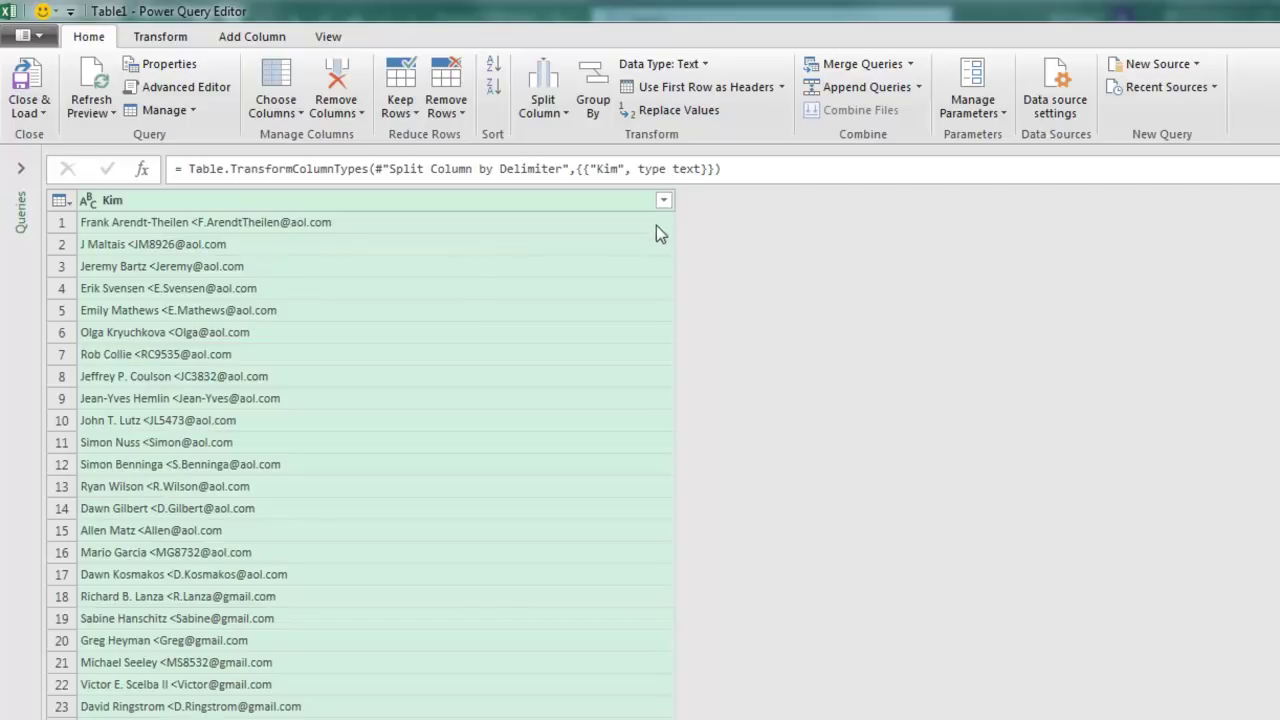
Replace every space followed by "<" with a plain "<" in the split column
{"action": "left_click", "coordinate": [684, 112]}
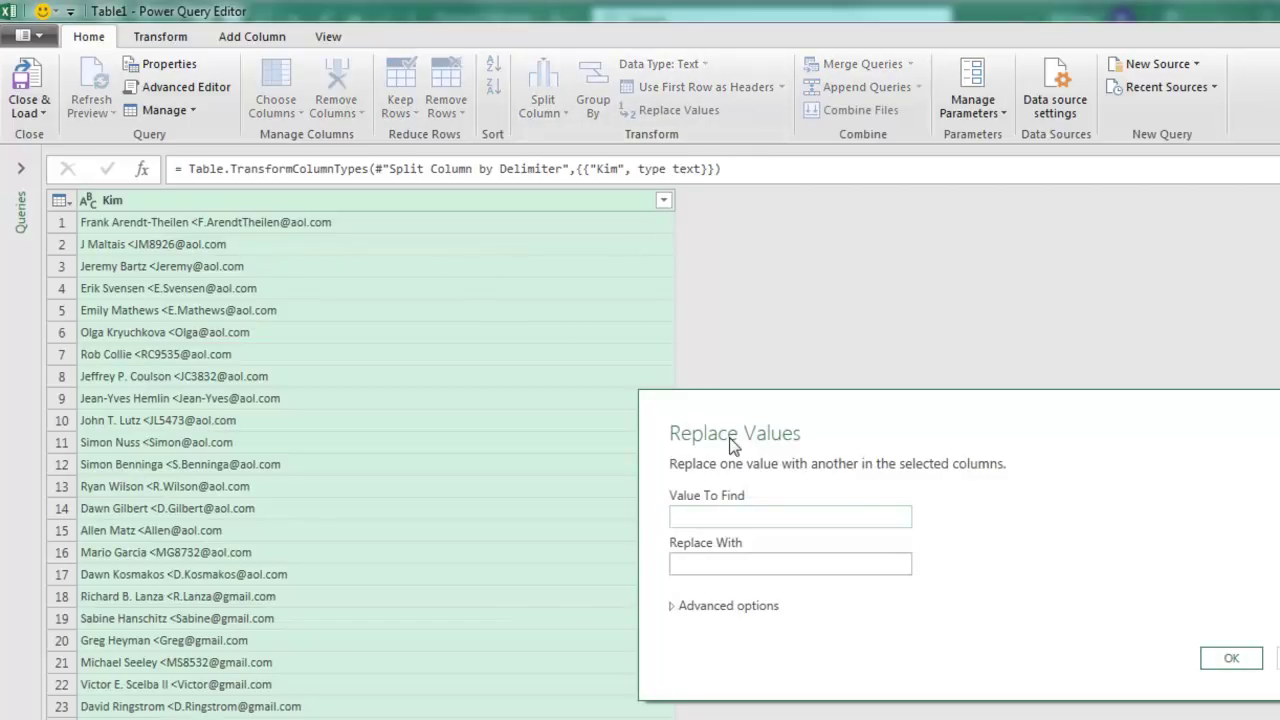
{"action": "type", "text": "<"}
{"action": "key", "text": "Tab"}
{"action": "type", "text": "<"}
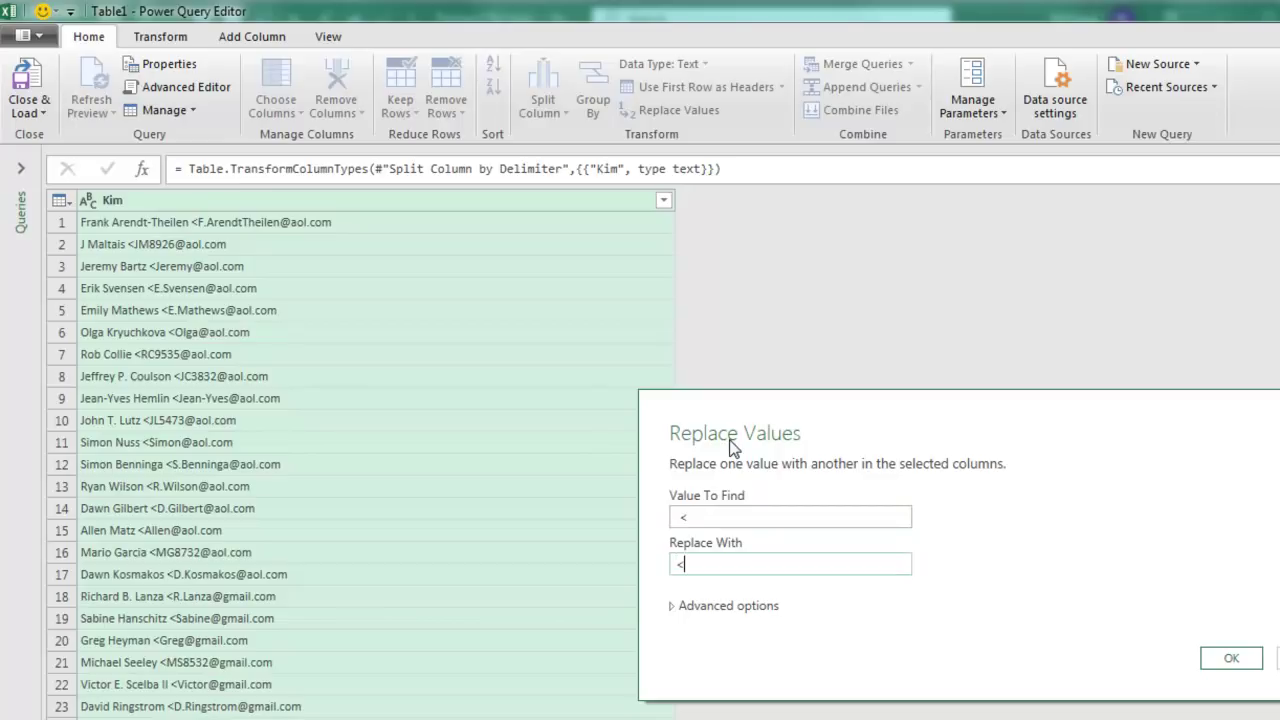
{"action": "left_click", "coordinate": [1231, 658]}
Split the column by the custom delimiter "<" at the left-most delimiter to separate names from addresses
{"action": "left_click", "coordinate": [543, 105]}
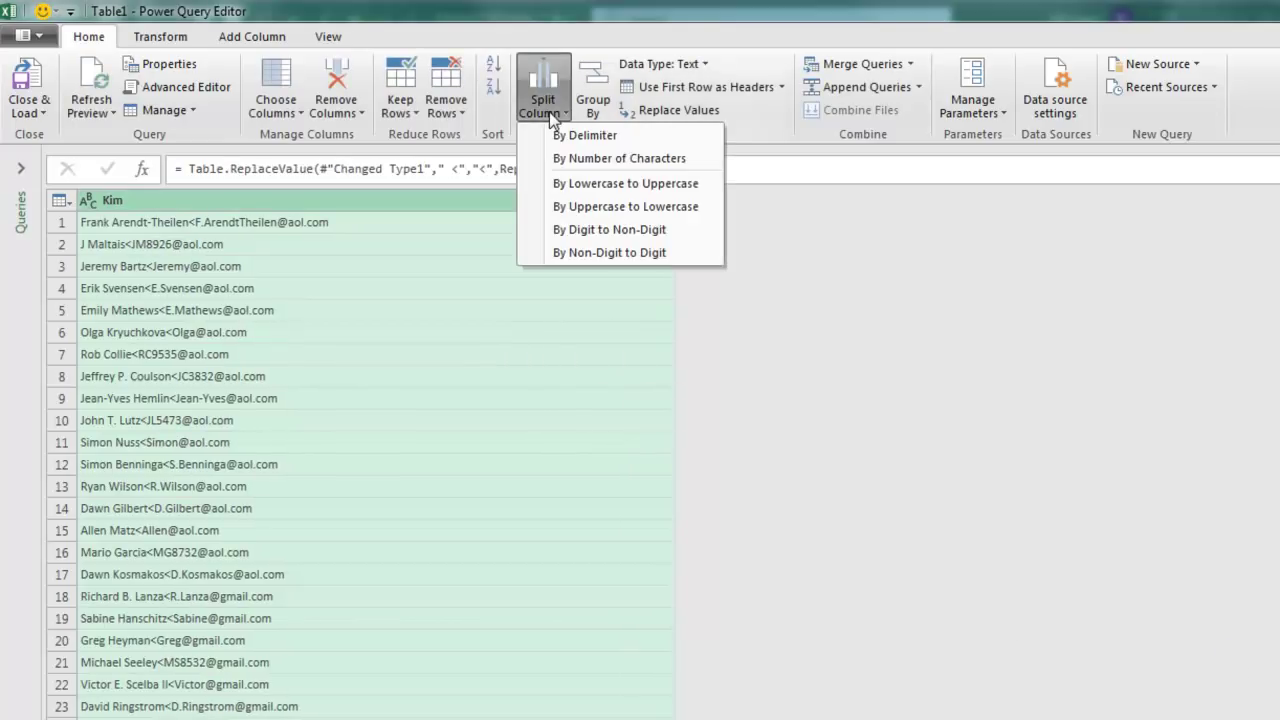
{"action": "left_click", "coordinate": [565, 137]}
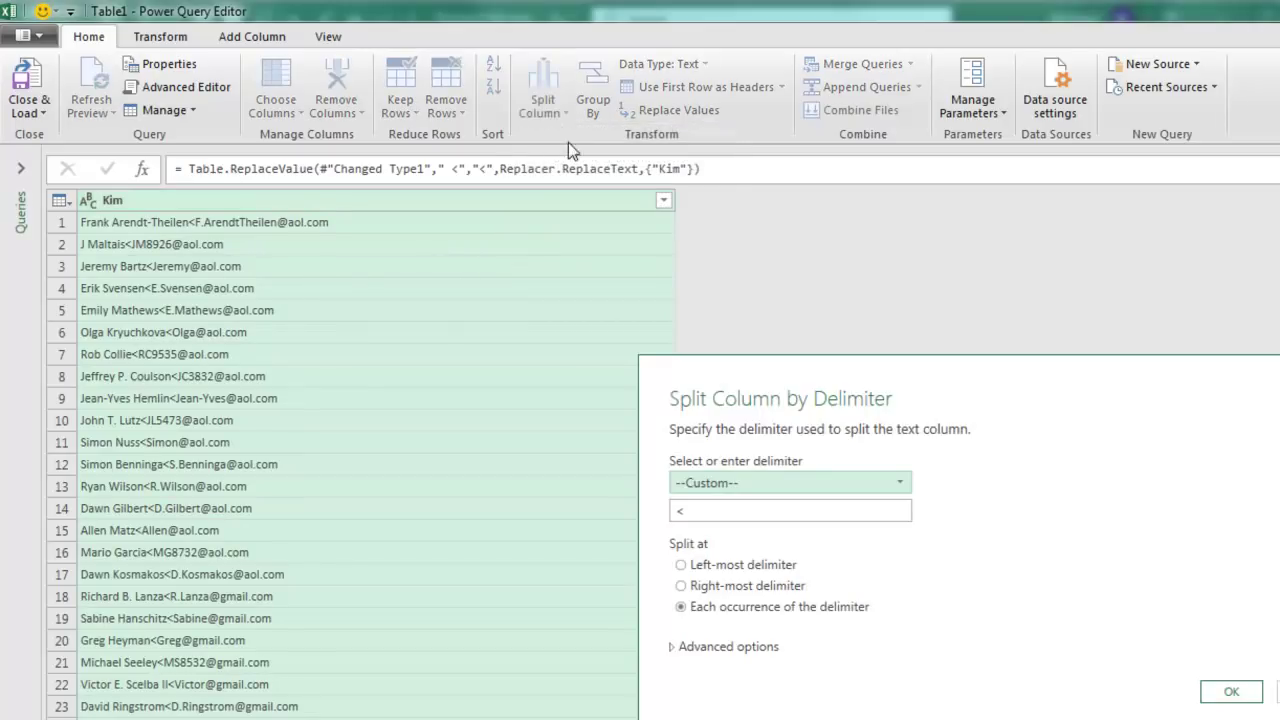
{"action": "left_click", "coordinate": [677, 515]}
{"action": "type", "text": "<"}
{"action": "left_click", "coordinate": [681, 565]}
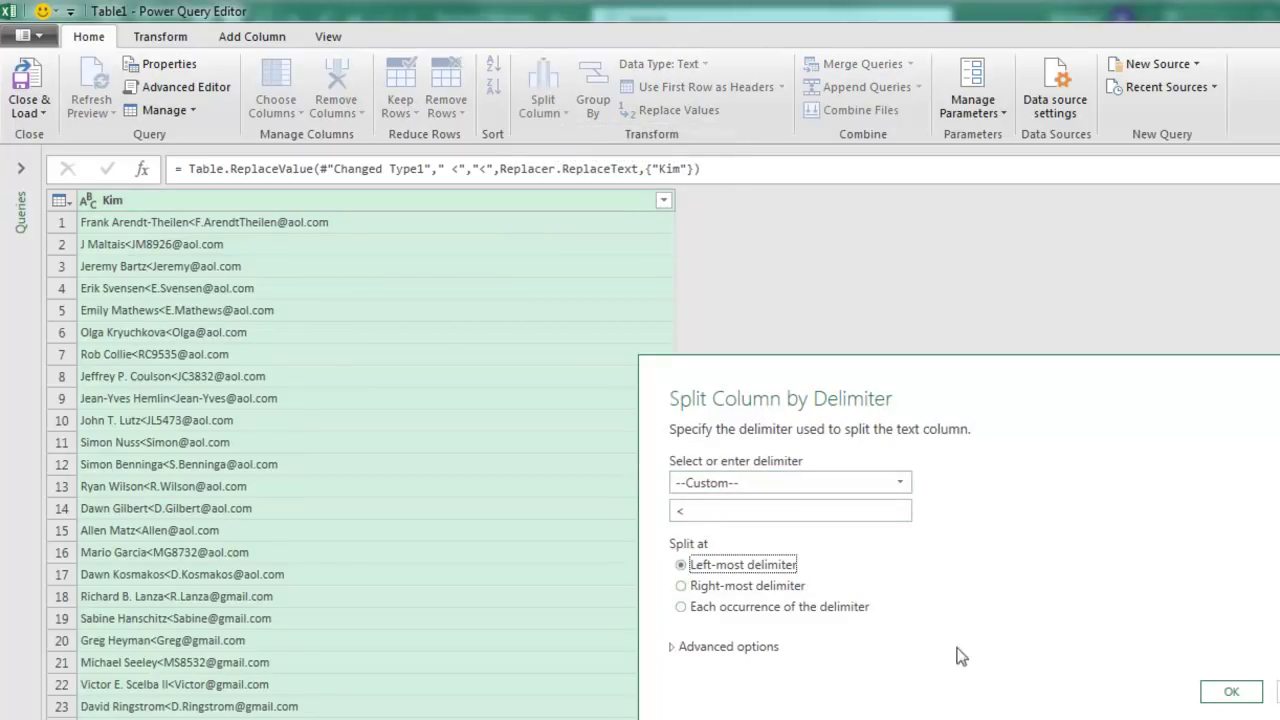
{"action": "left_click", "coordinate": [1224, 692]}
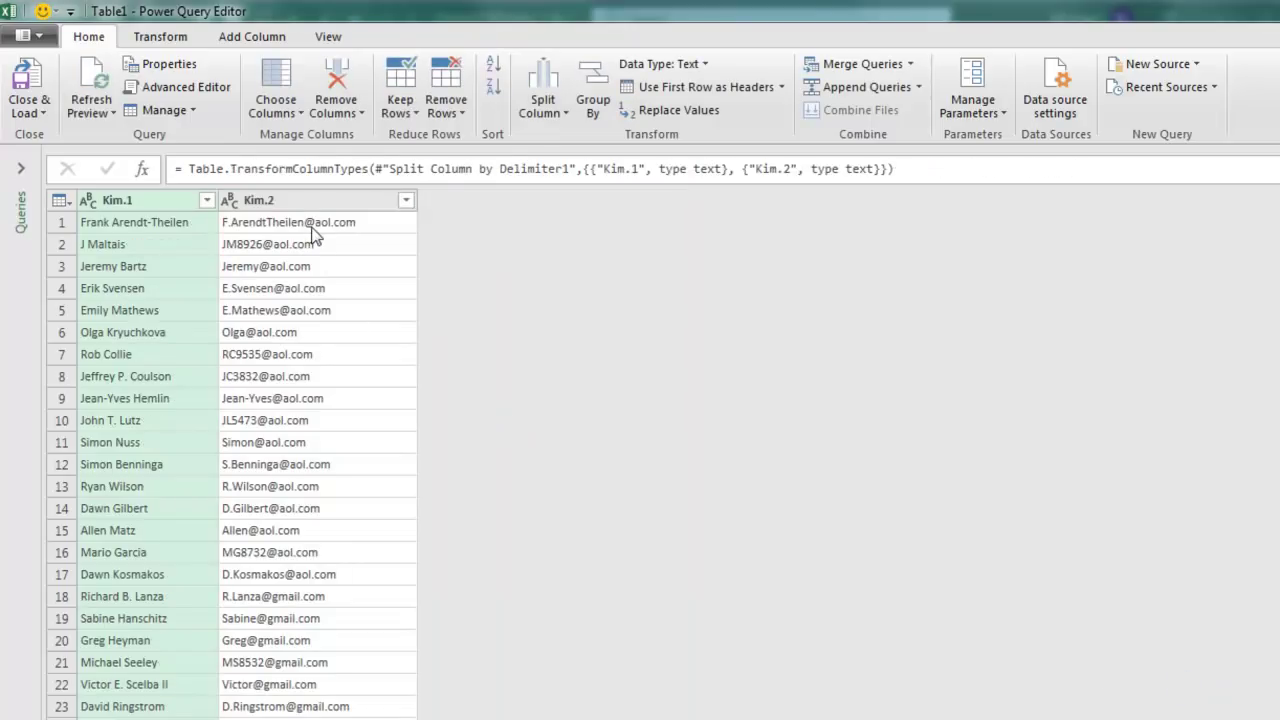
Rename the first resulting column to Name and the second to Email
{"action": "double_click", "coordinate": [140, 201]}
{"action": "type", "text": "Name"}
{"action": "key", "text": "Return"}
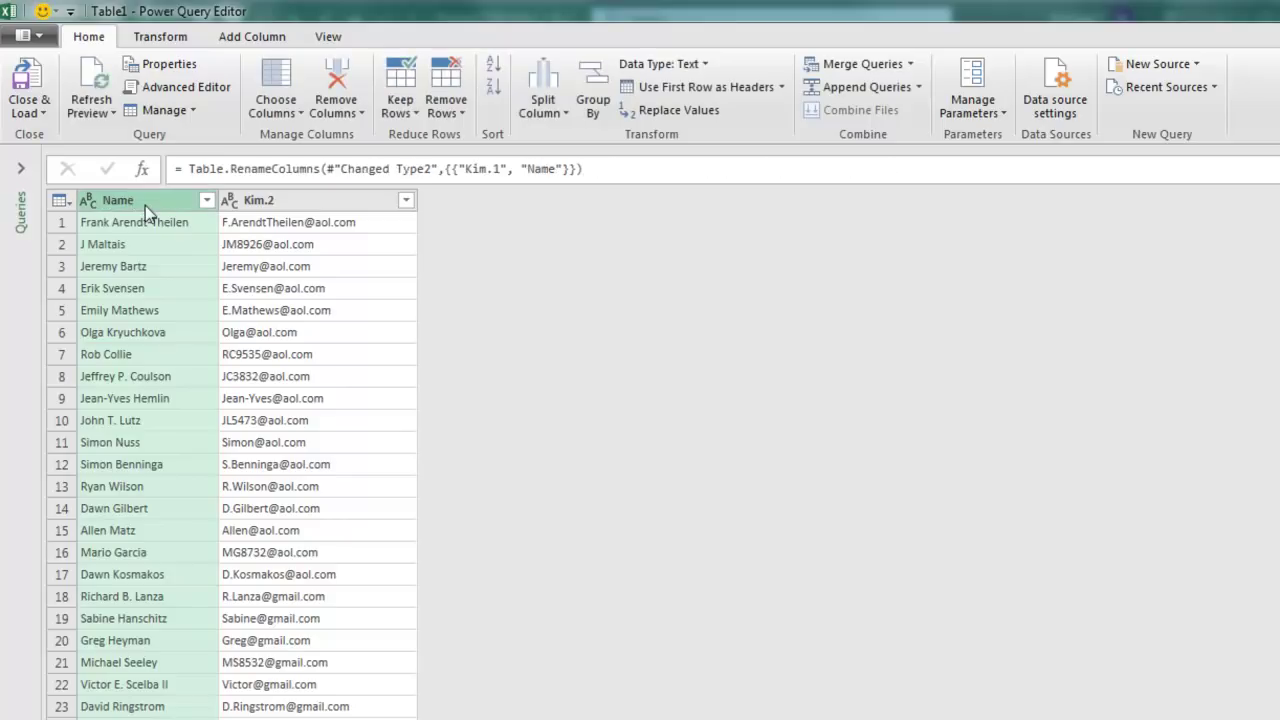
{"action": "double_click", "coordinate": [256, 200]}
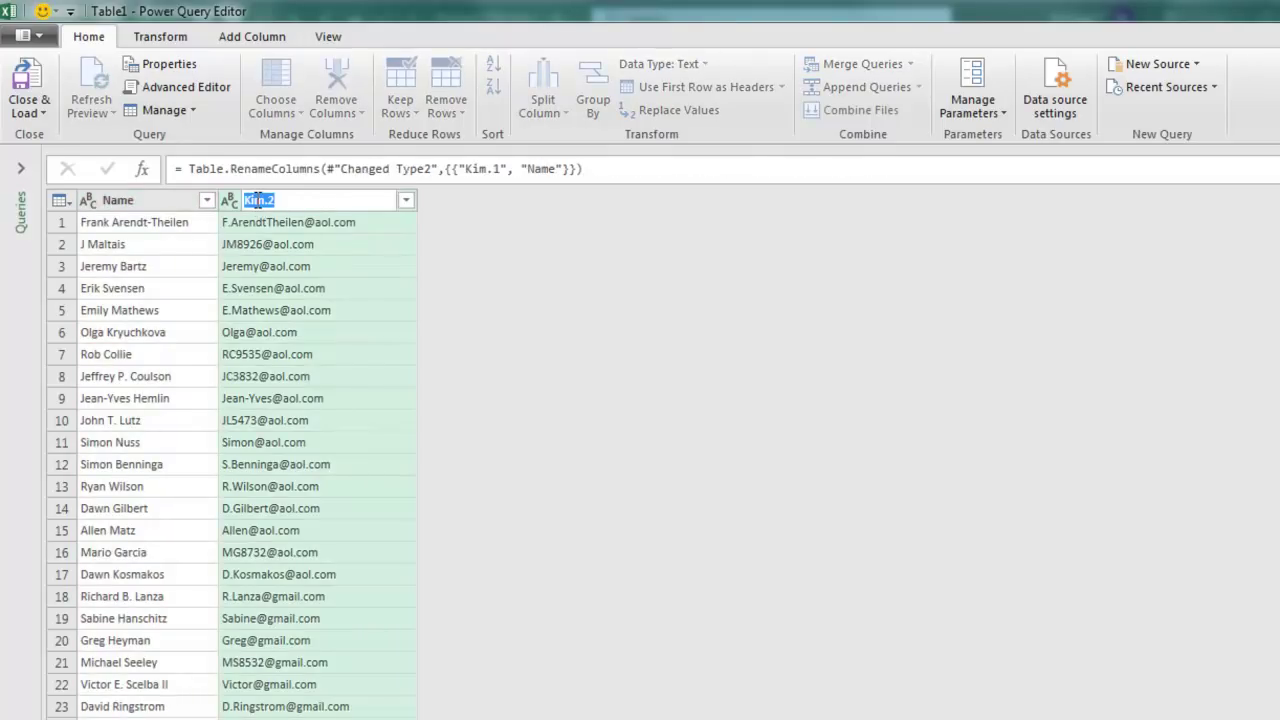
{"action": "type", "text": "Email"}
{"action": "key", "text": "Return"}
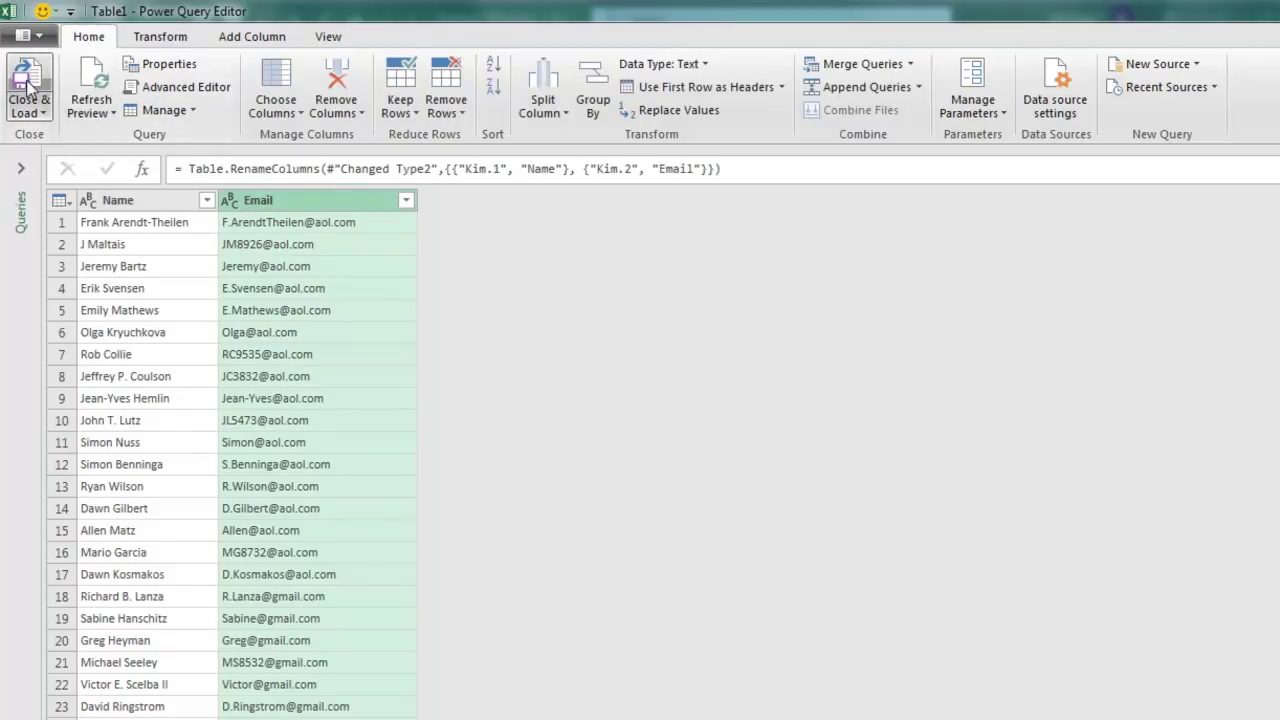
Close and load the query into a new worksheet, and compare the result with the source table on the Data sheet
{"action": "left_click", "coordinate": [30, 80]}
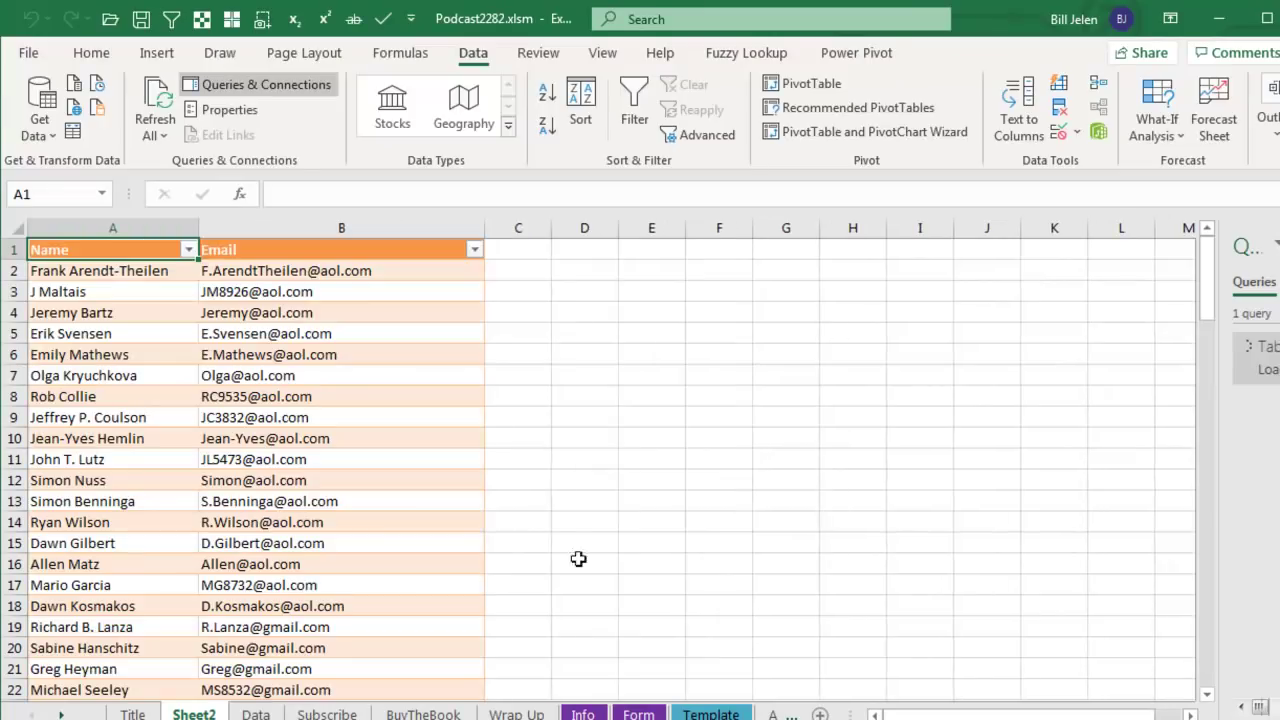
{"action": "left_click", "coordinate": [258, 714]}
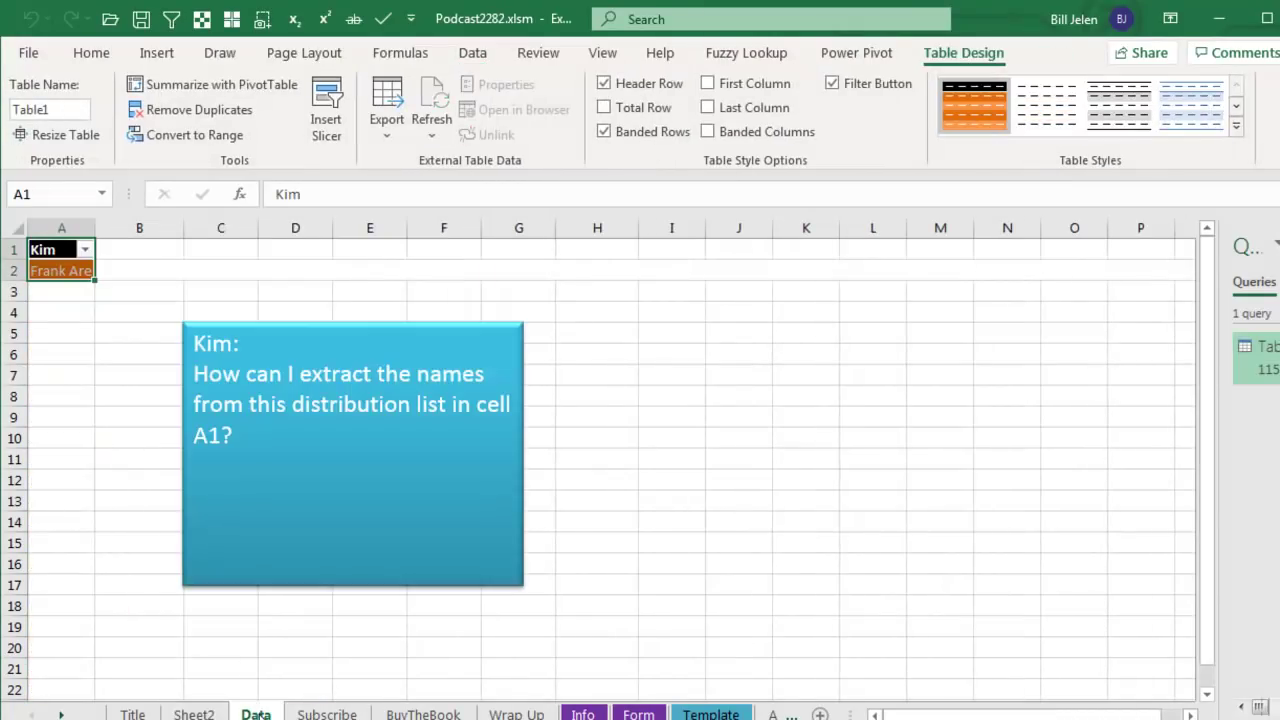
{"action": "left_click", "coordinate": [194, 714]}
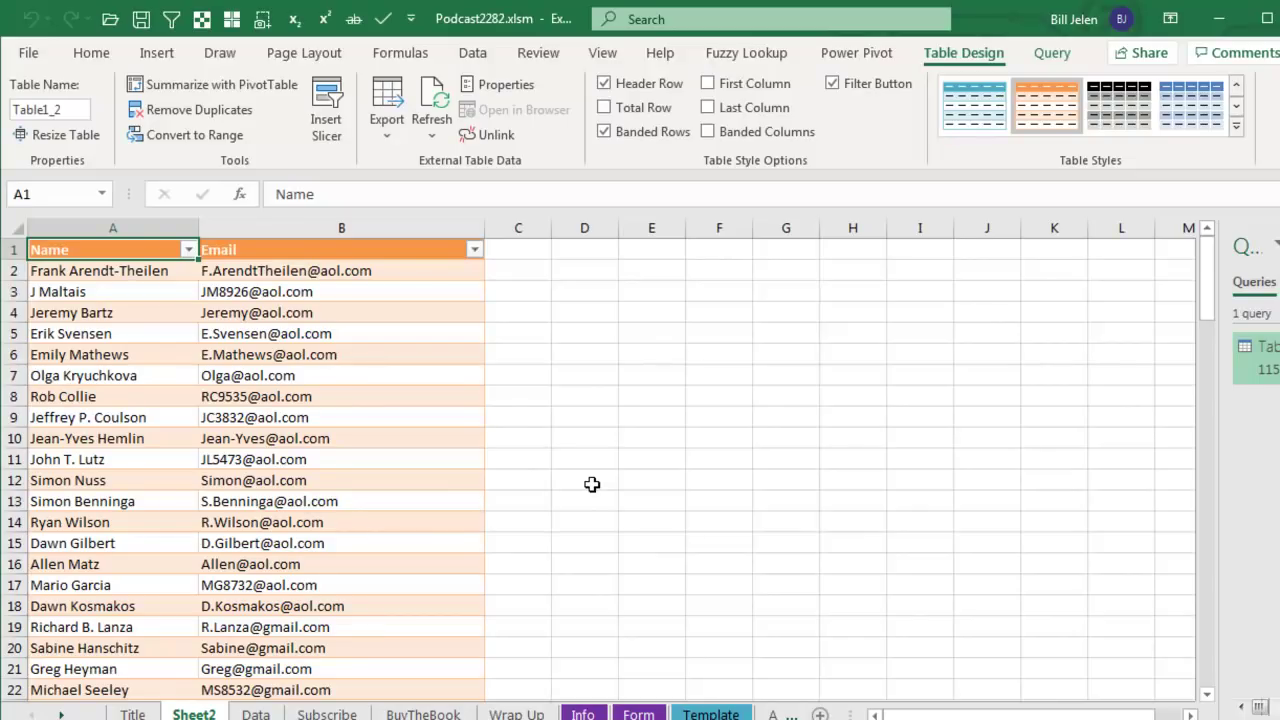
{"action": "key", "text": "Down"}
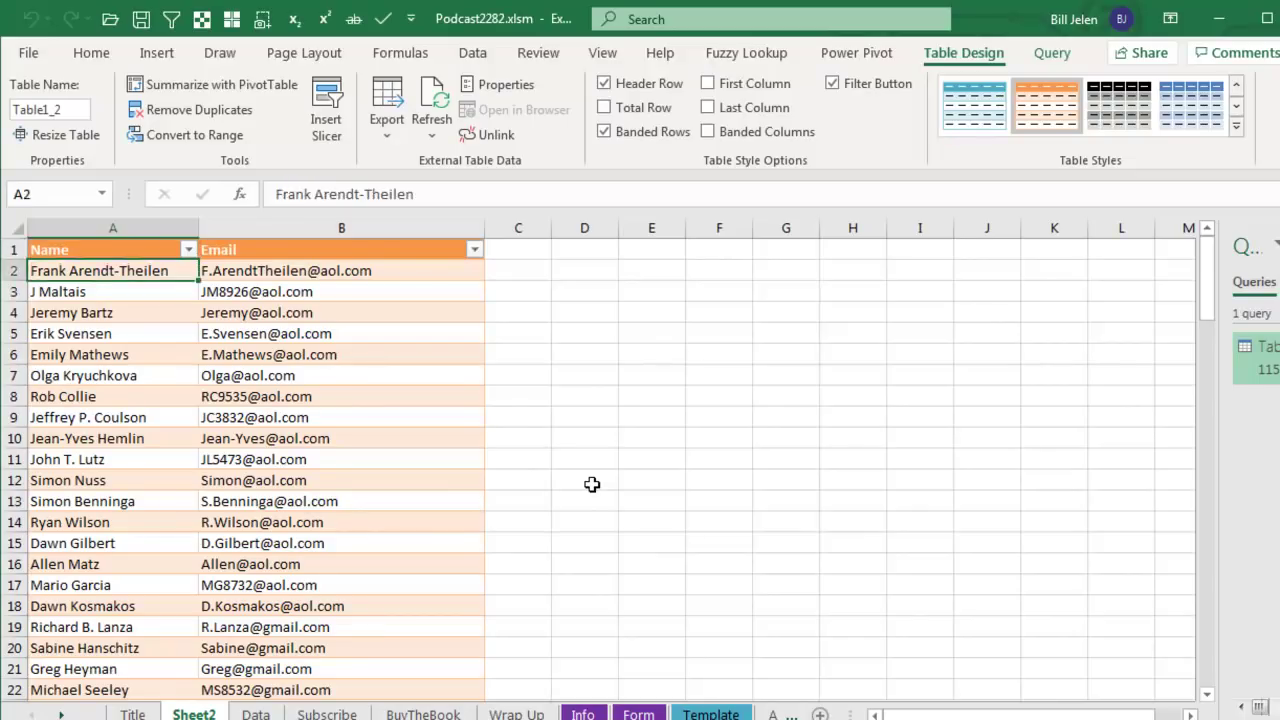
Copy all the name and email rows of the loaded table on Sheet2
{"action": "key", "text": "ctrl+shift+End"}
{"action": "key", "text": "ctrl+c"}
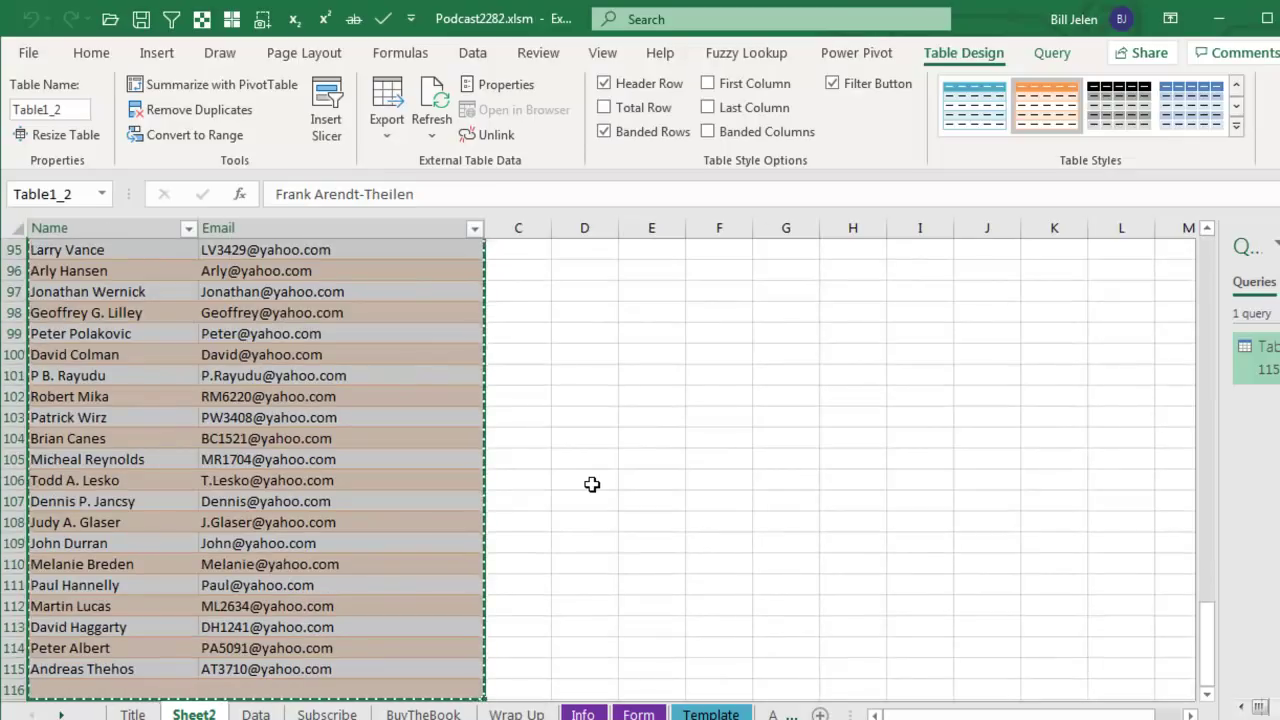
{"action": "key", "text": "ctrl+Home"}
{"action": "key", "text": "Down"}
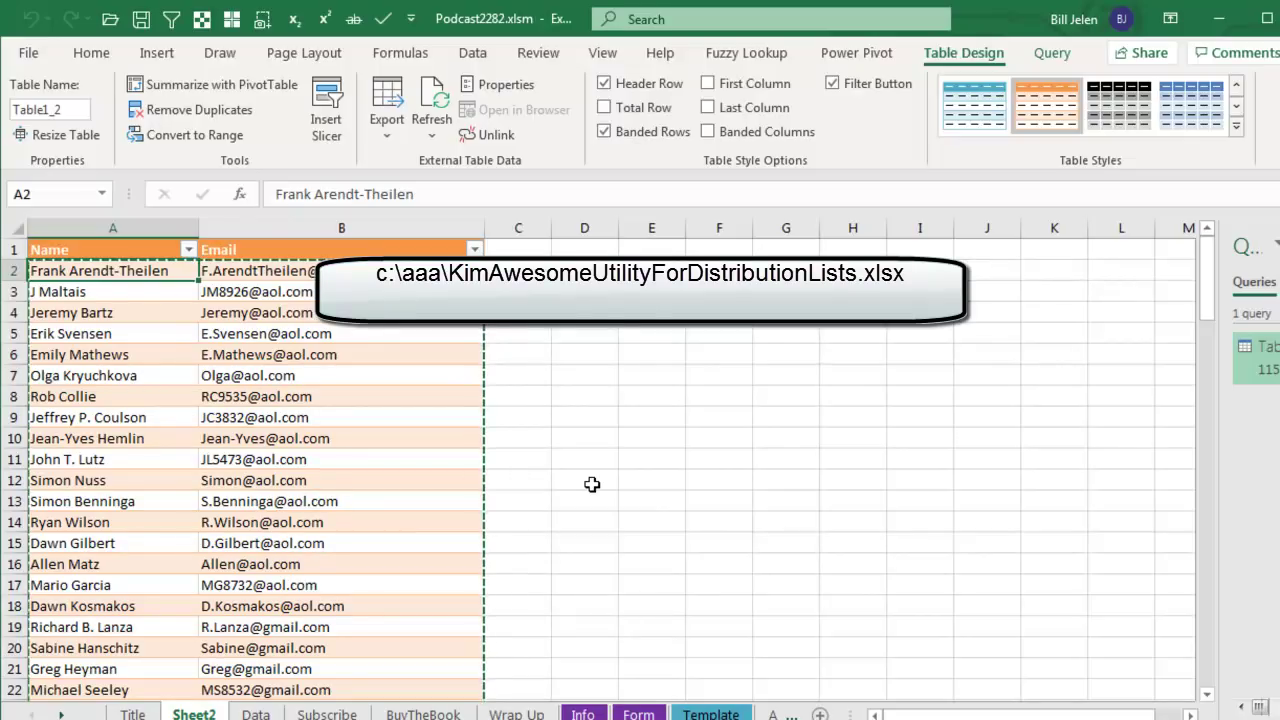
Select the source cell A2 on the Data sheet, switch to Notepad, and copy the entire replacement distribution list
{"action": "key", "text": "ctrl+Page_Down"}
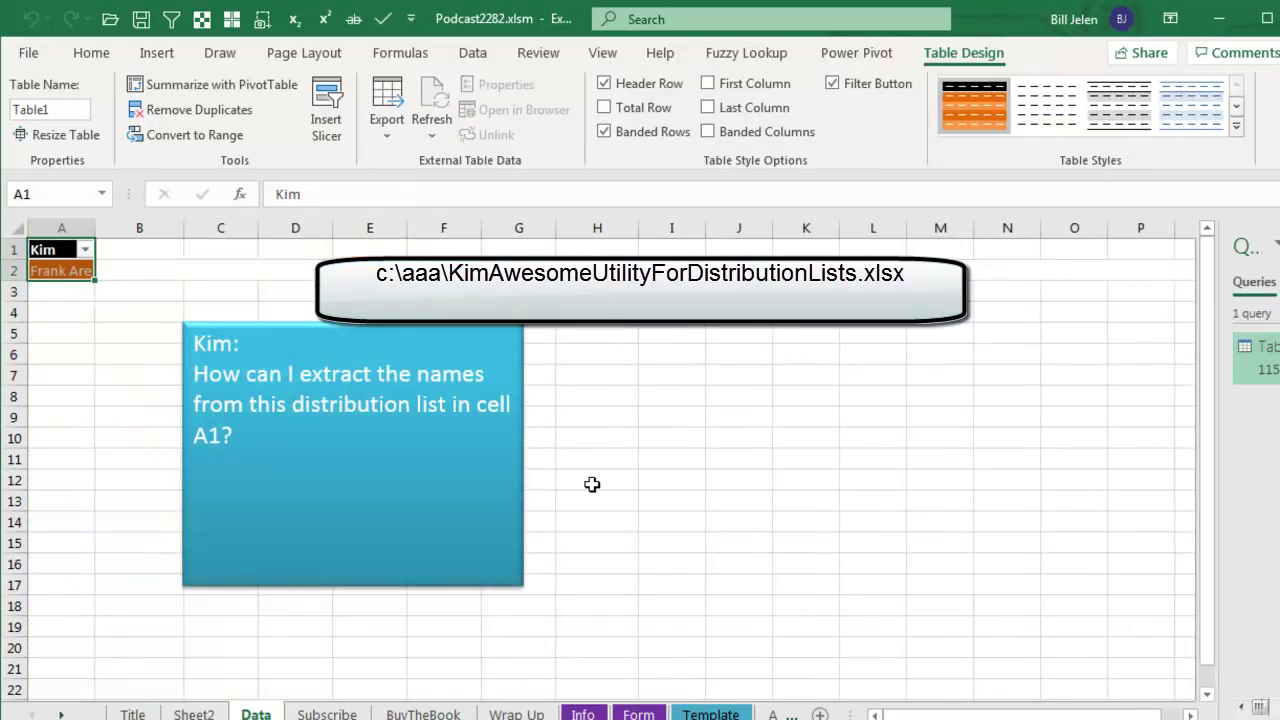
{"action": "key", "text": "Down"}
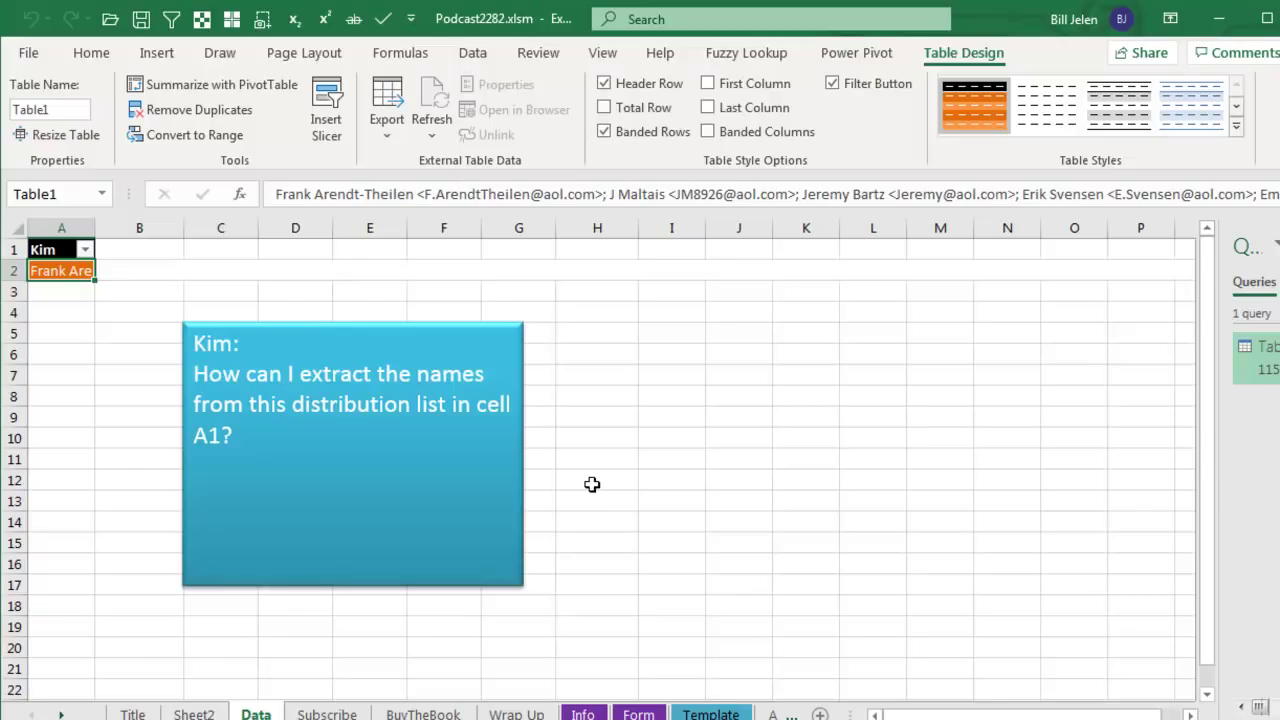
{"action": "key", "text": "alt+Tab"}
{"action": "key", "text": "alt+Tab"}
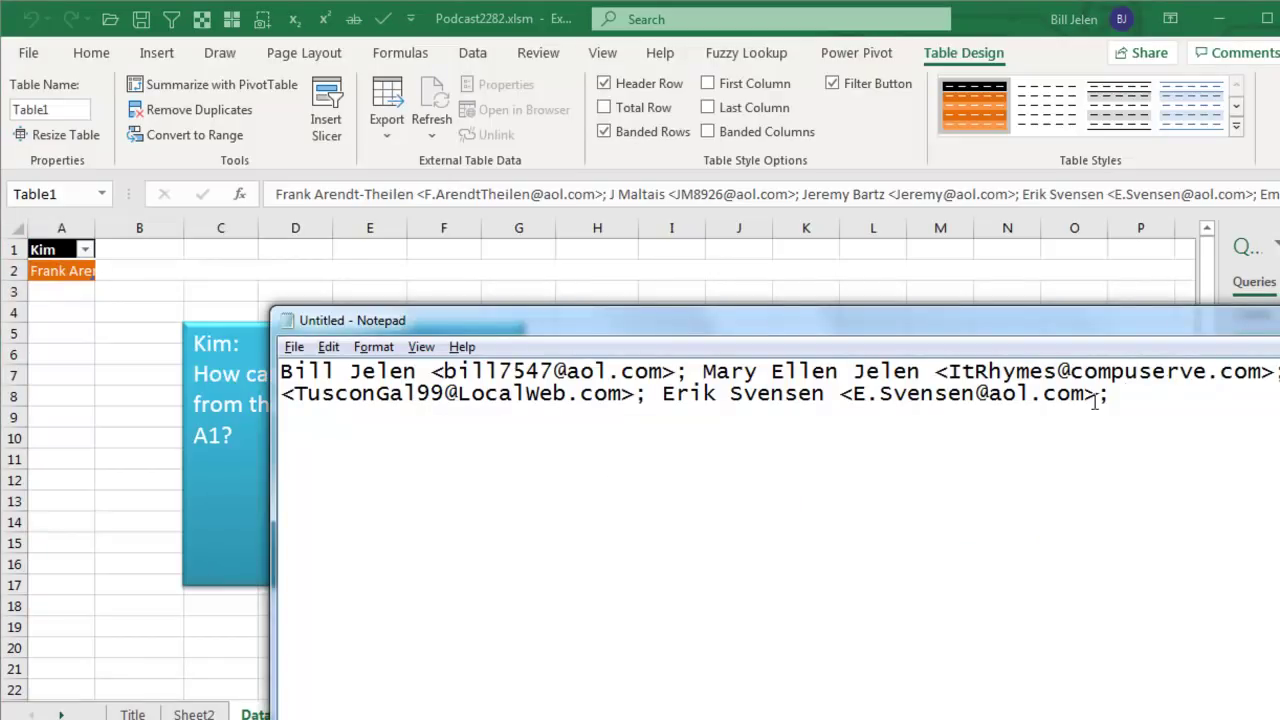
{"action": "left_click_drag", "start_coordinate": [1123, 398], "coordinate": [259, 378]}
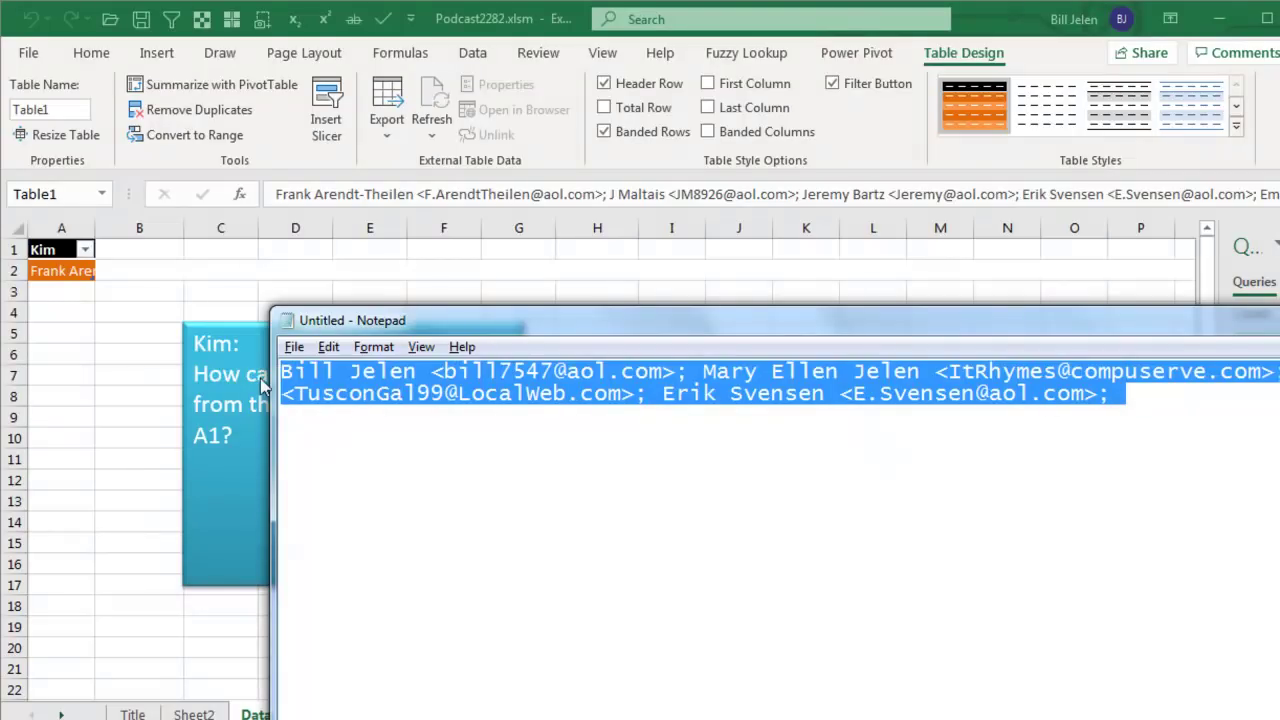
Paste the copied distribution list over cell A2 on the Excel Data sheet and refresh the Table1 query
{"action": "left_click", "coordinate": [60, 271]}
{"action": "key", "text": "ctrl+v"}
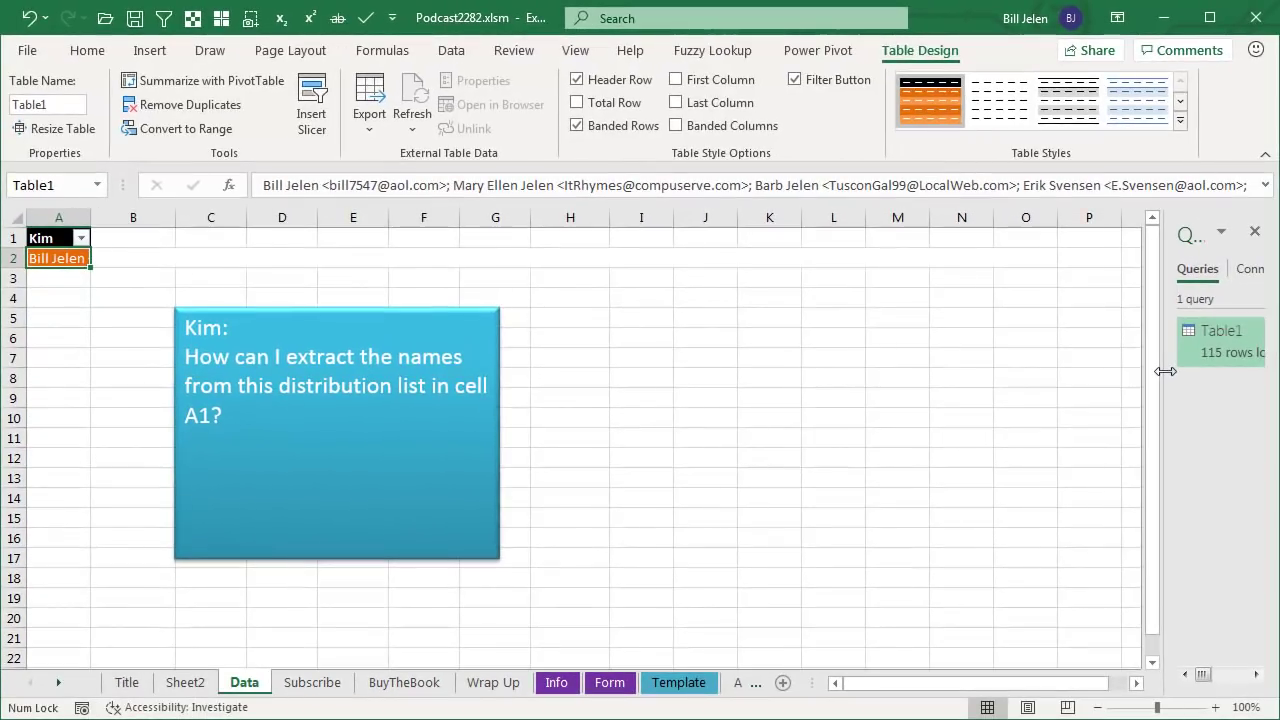
{"action": "left_click_drag", "start_coordinate": [1166, 371], "coordinate": [933, 364]}
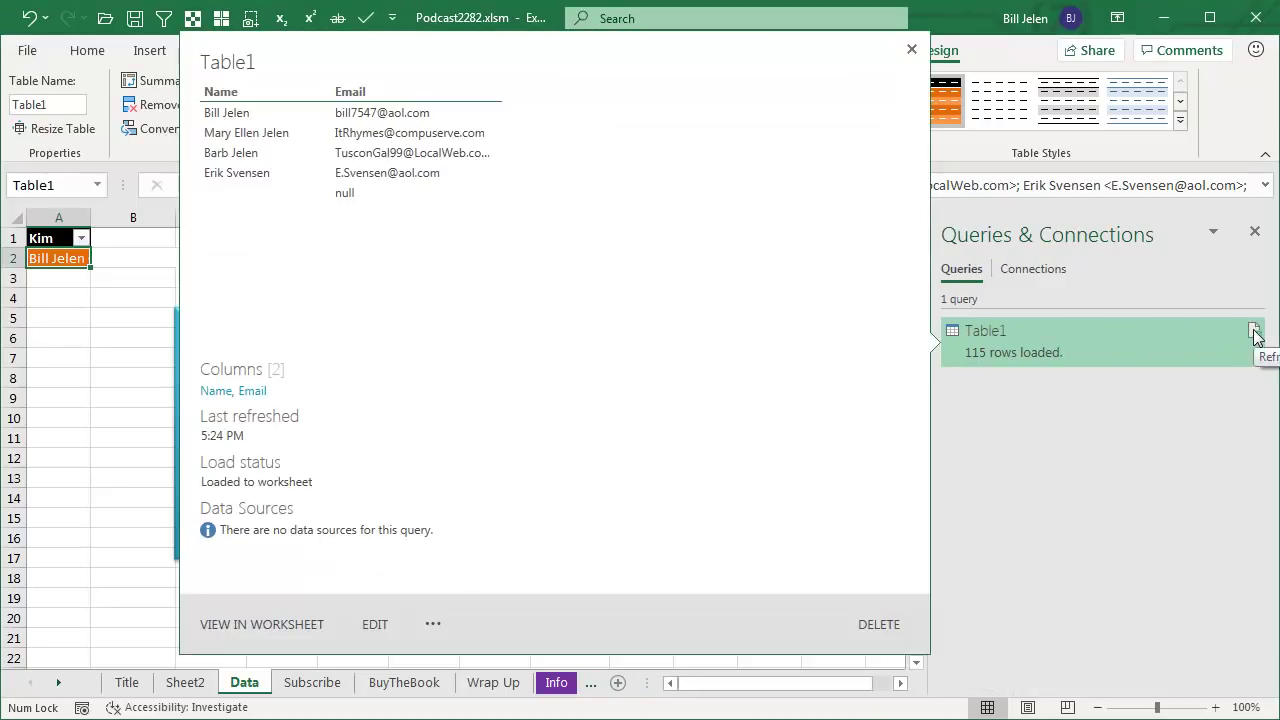
{"action": "left_click", "coordinate": [1255, 334]}
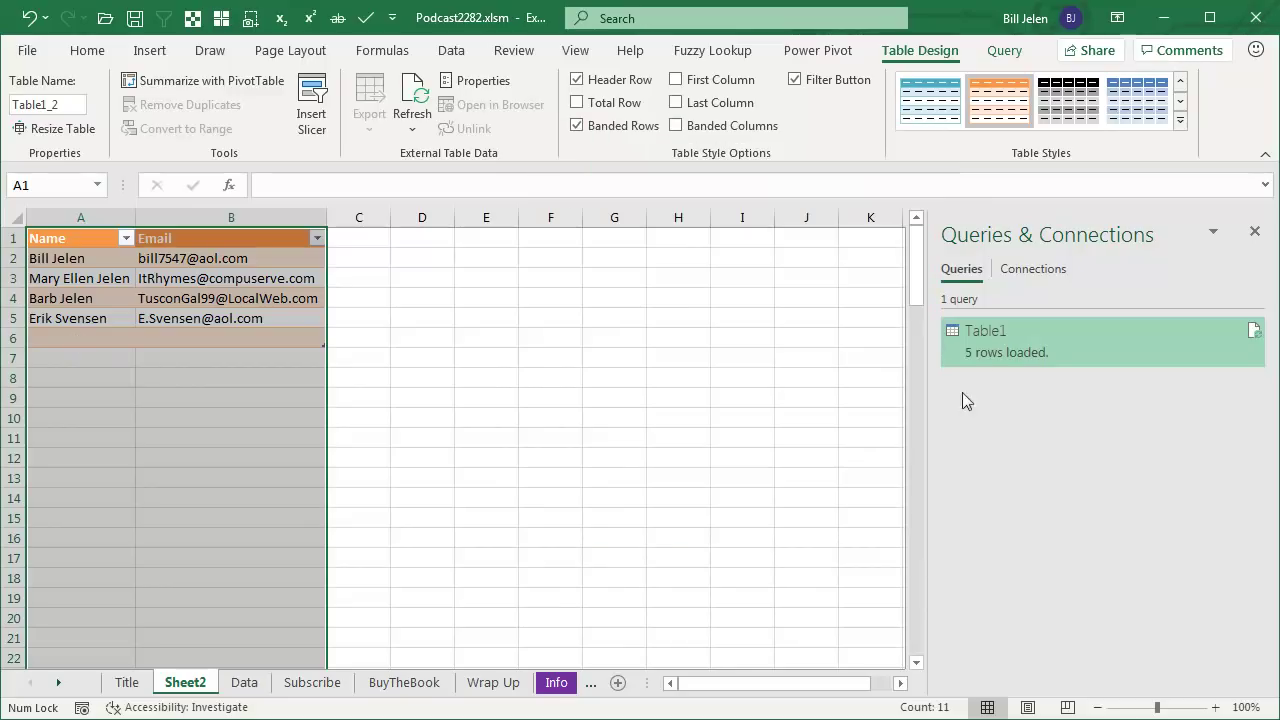
Edit the Table1 query and filter the null entry out of its Email column
{"action": "right_click", "coordinate": [987, 345]}
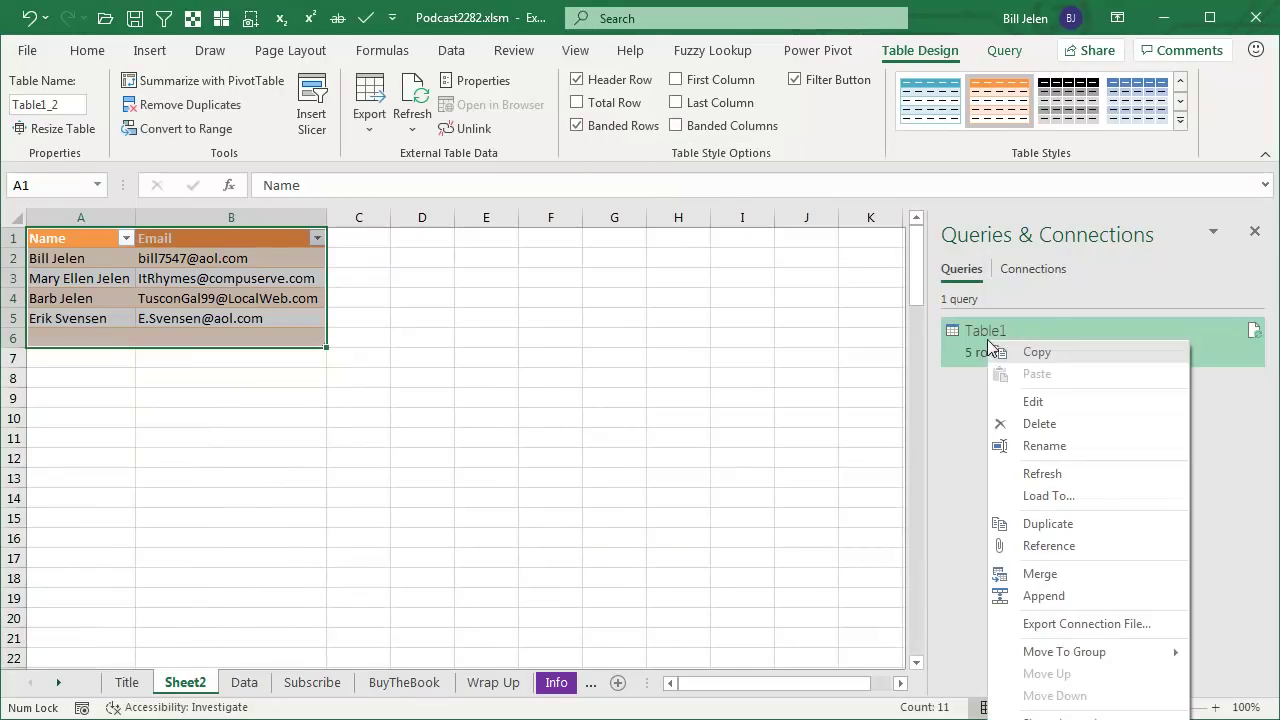
{"action": "left_click", "coordinate": [1034, 403]}
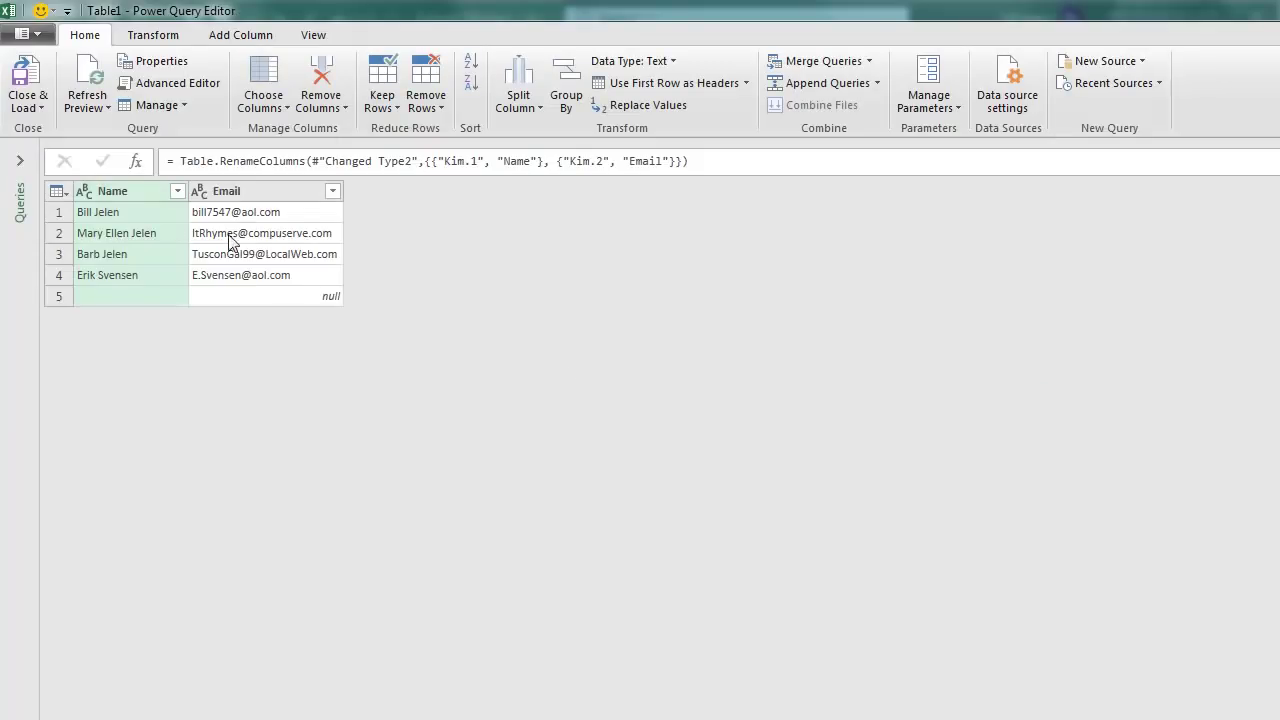
{"action": "left_click", "coordinate": [333, 191]}
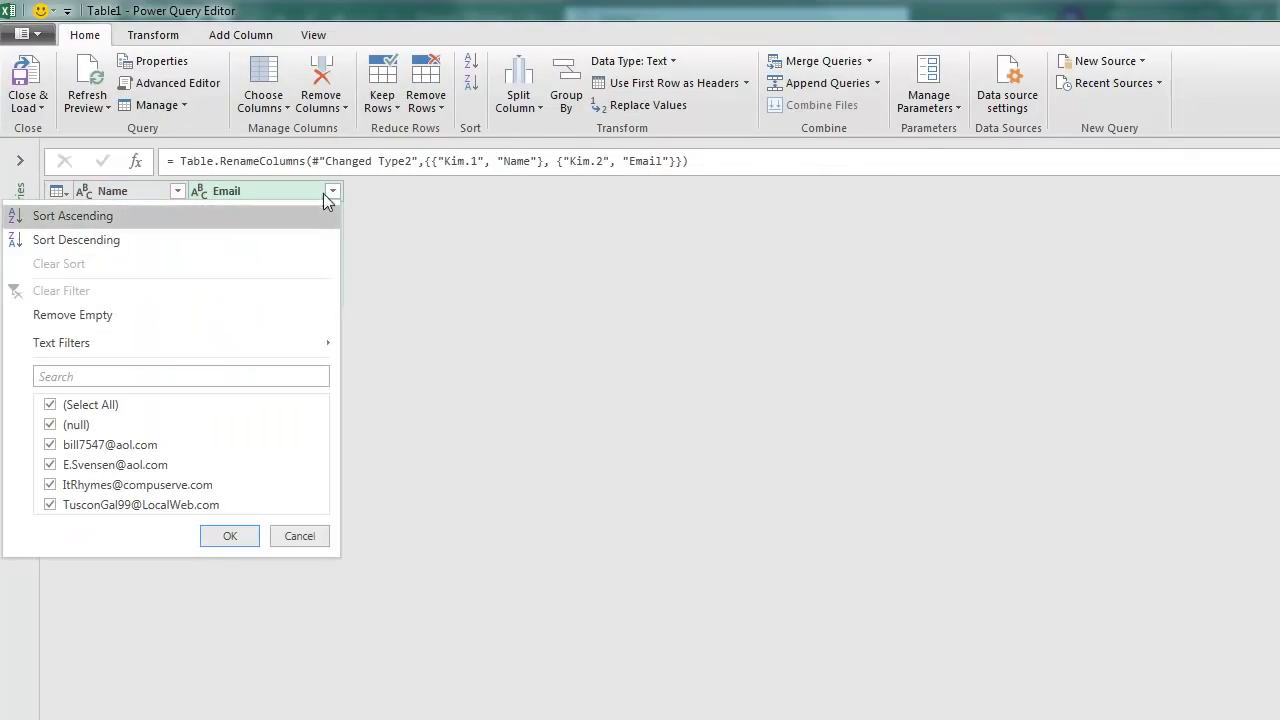
{"action": "left_click", "coordinate": [51, 424]}
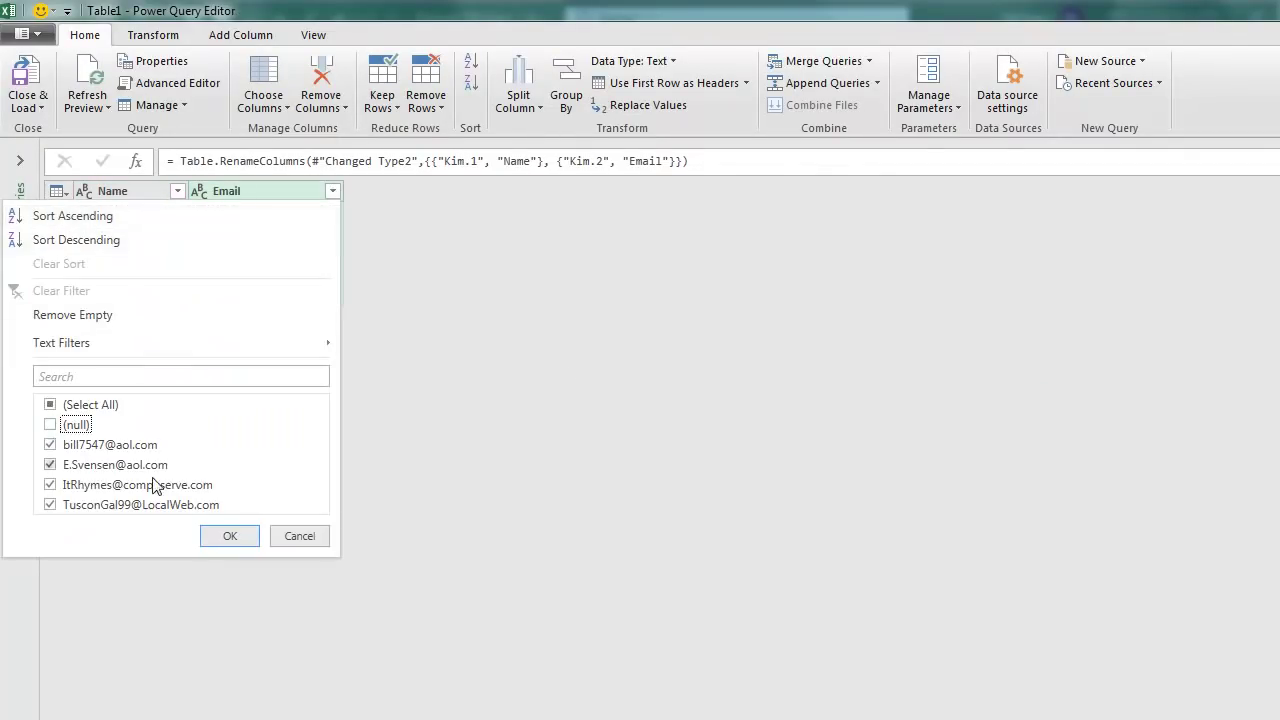
{"action": "left_click", "coordinate": [229, 535]}
Close and load the edited query to the worksheet, and refresh Table1 once more
{"action": "left_click", "coordinate": [27, 80]}
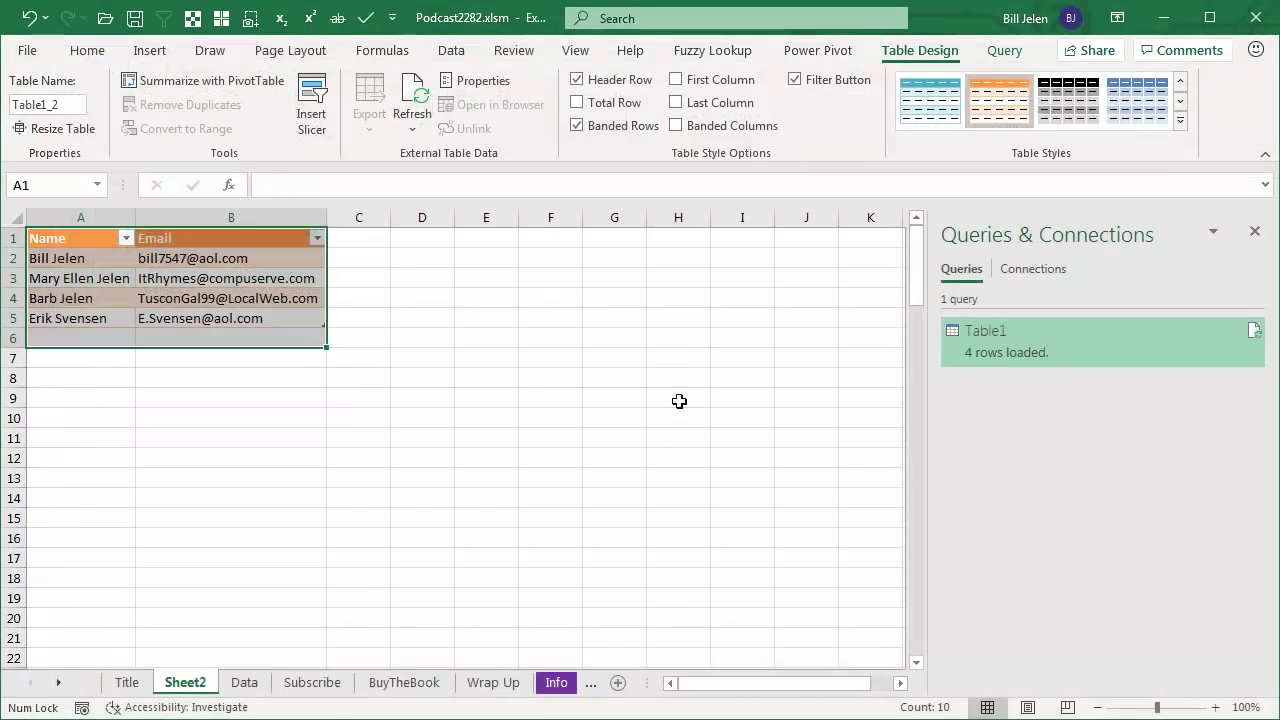
{"action": "mouse_move", "coordinate": [1019, 346]}
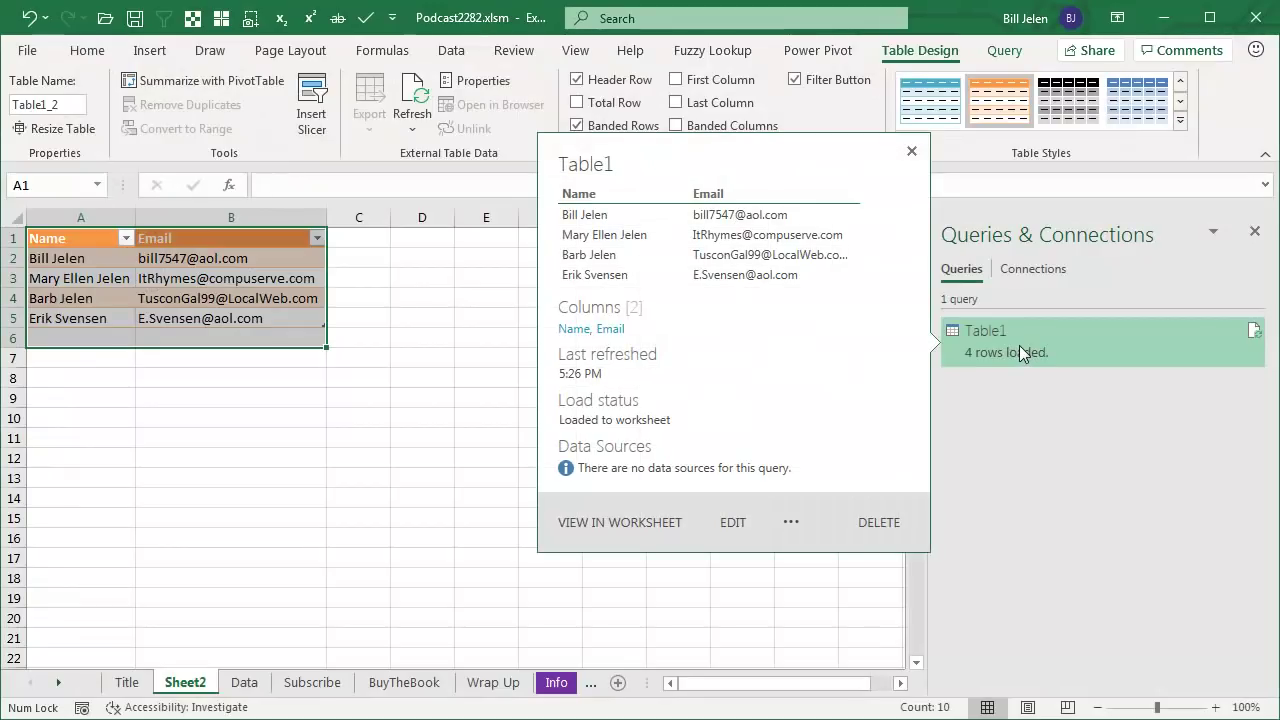
{"action": "left_click", "coordinate": [1253, 330]}
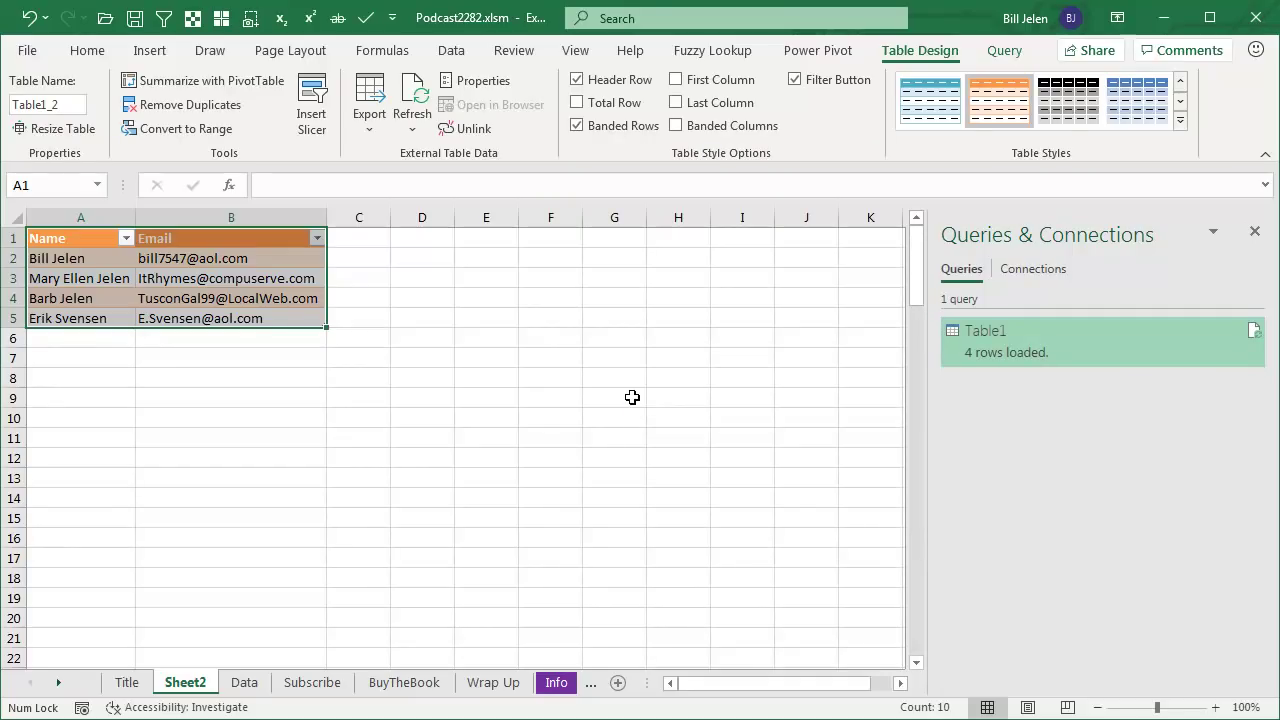
View the Subscribe and BuyTheBook sheets, and close the list of queries and connections
{"action": "left_click", "coordinate": [452, 52]}
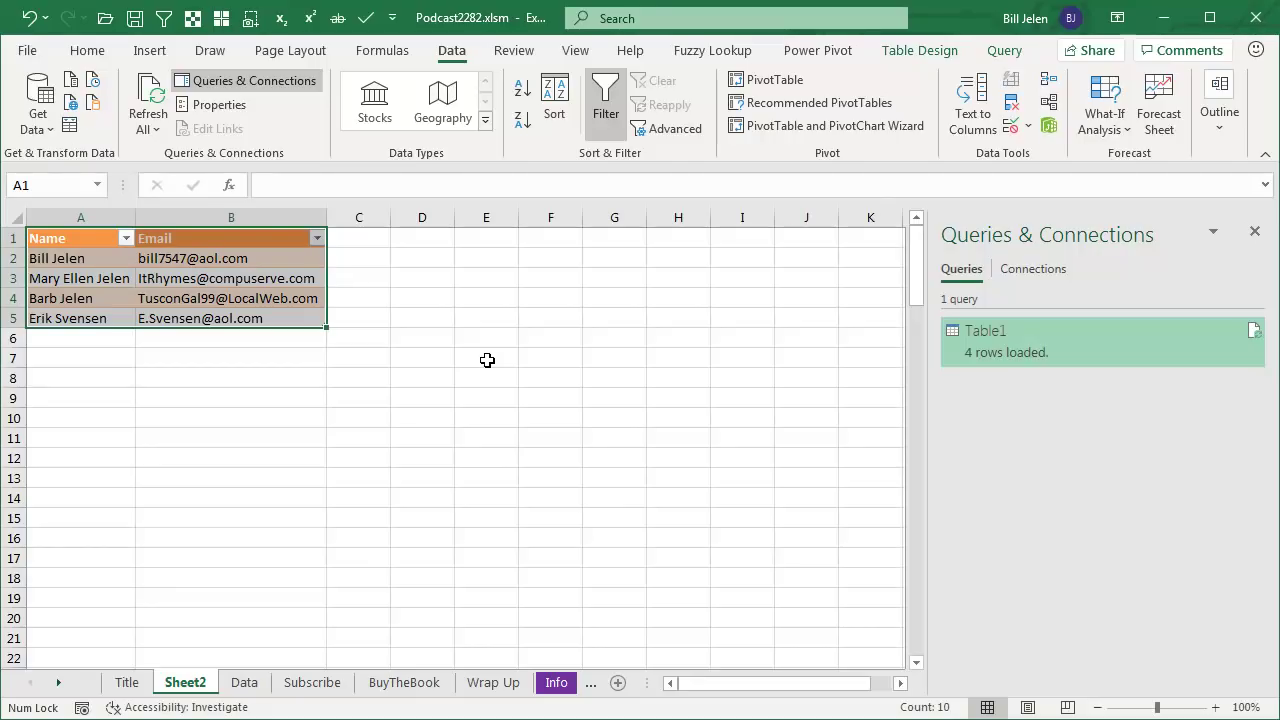
{"action": "left_click", "coordinate": [329, 686]}
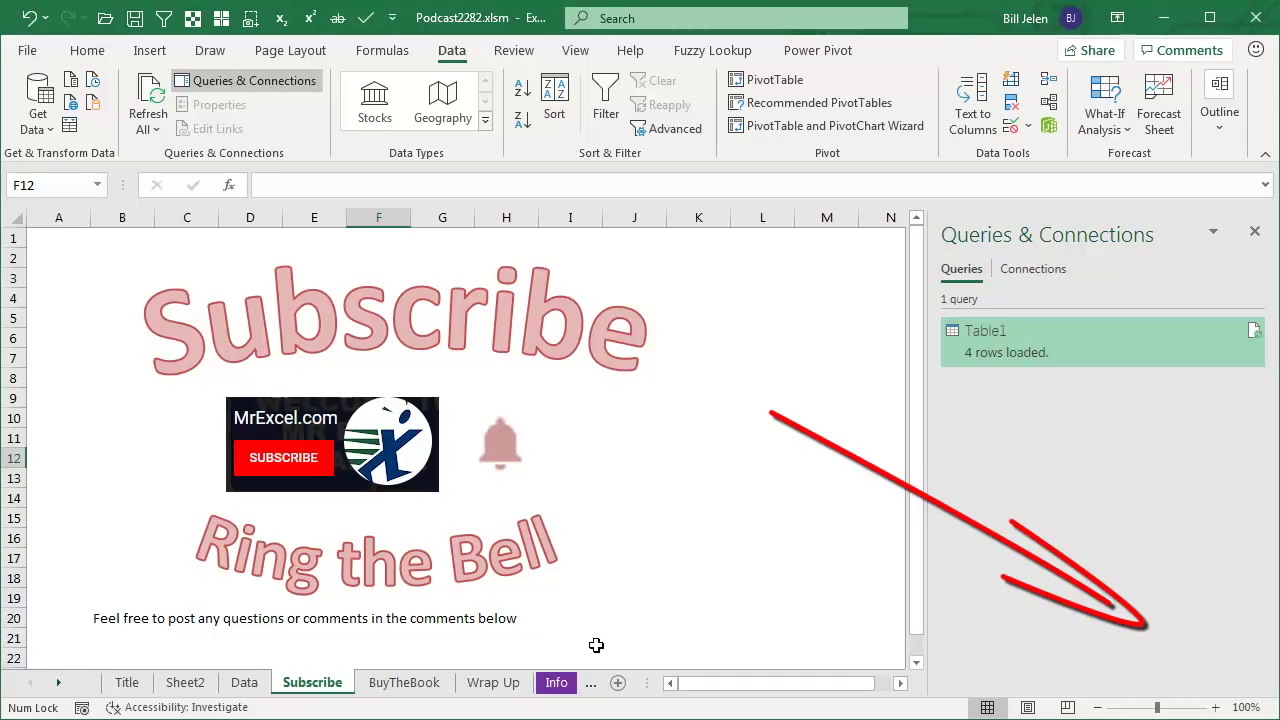
{"action": "left_click", "coordinate": [418, 684]}
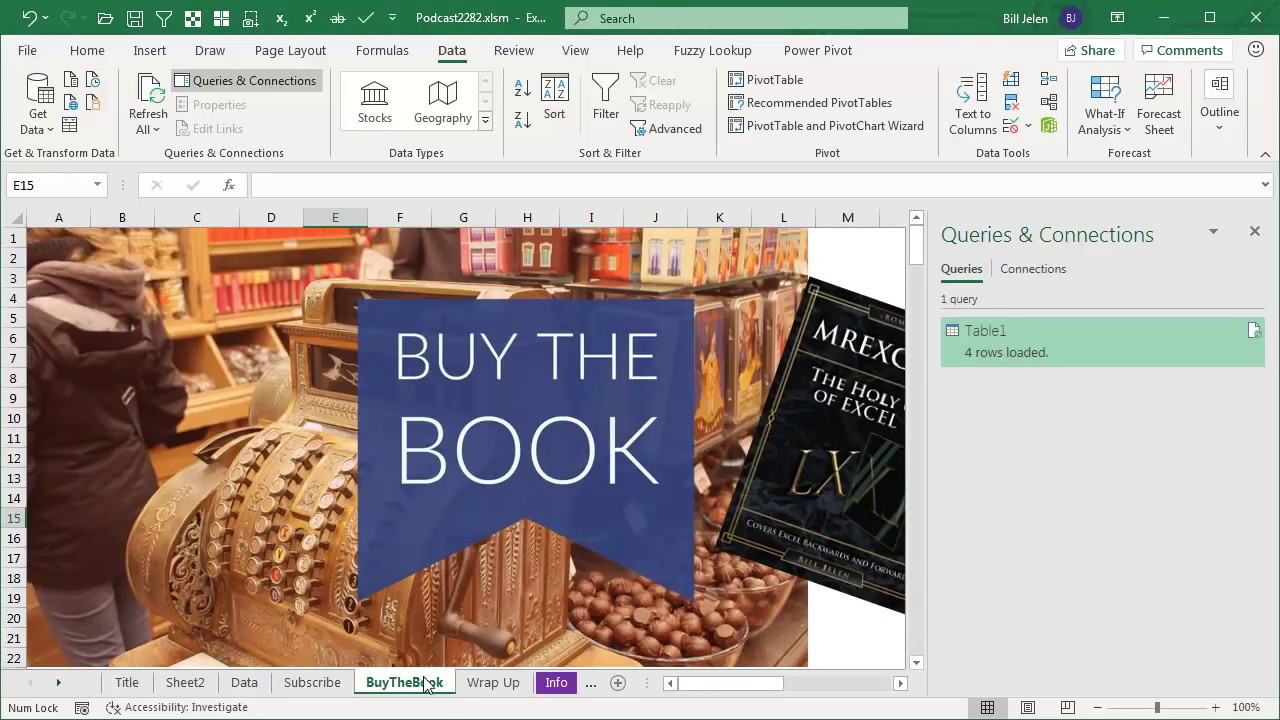
{"action": "left_click", "coordinate": [1255, 231]}
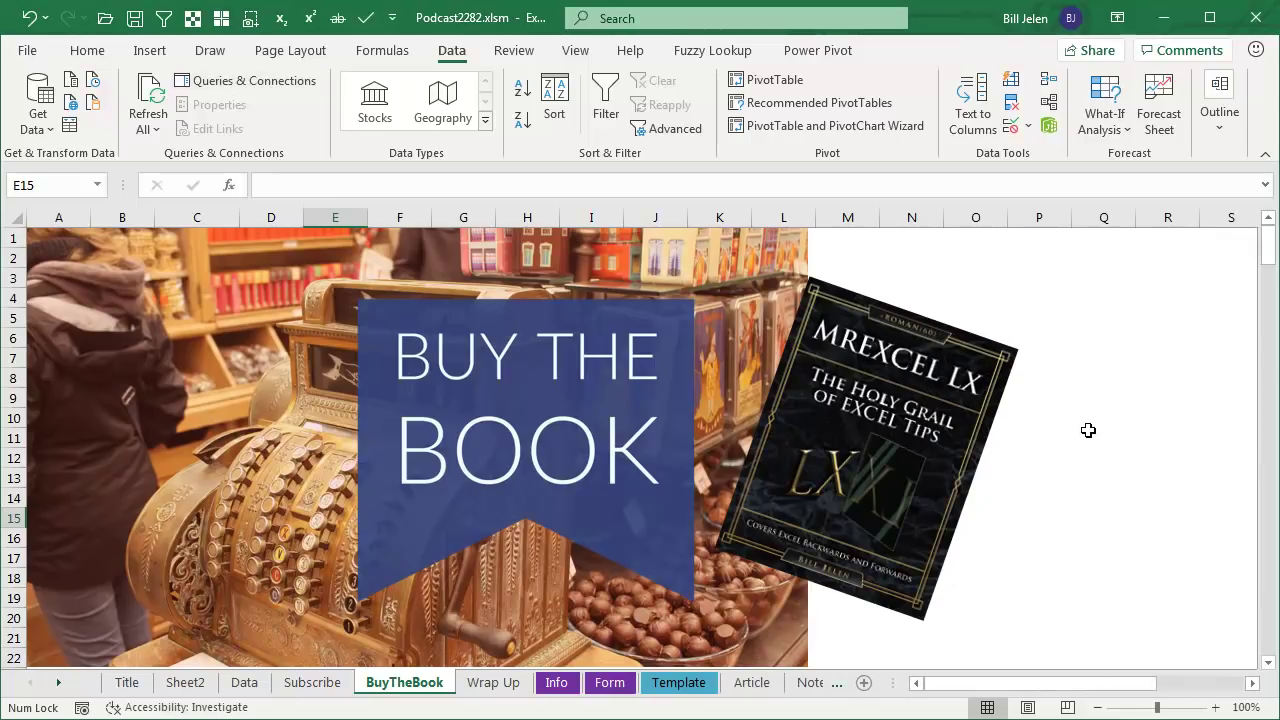